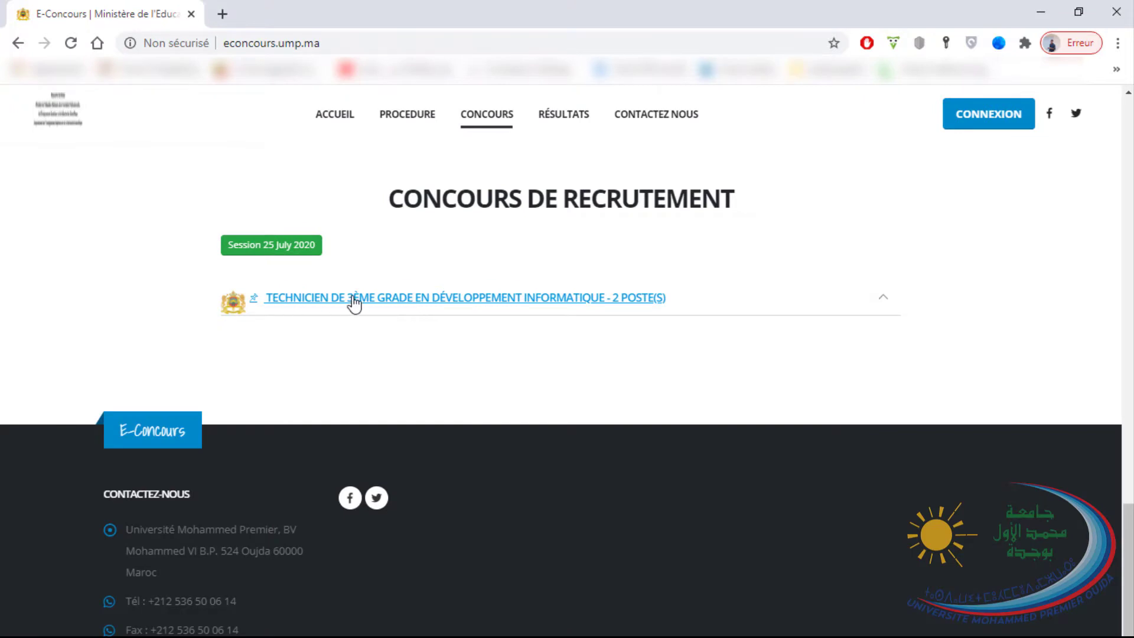
Expand the Technicien de 3ème grade posting, check its dates (deadline 10-07-2020), and apply.
click(360, 304)
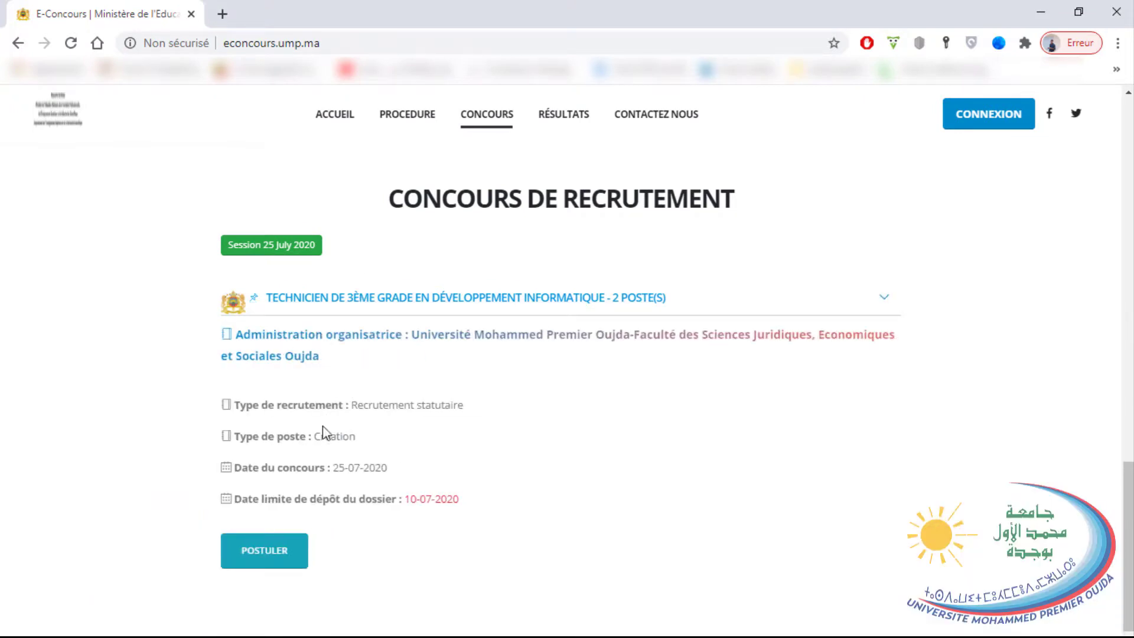
drag(236, 467, 327, 468)
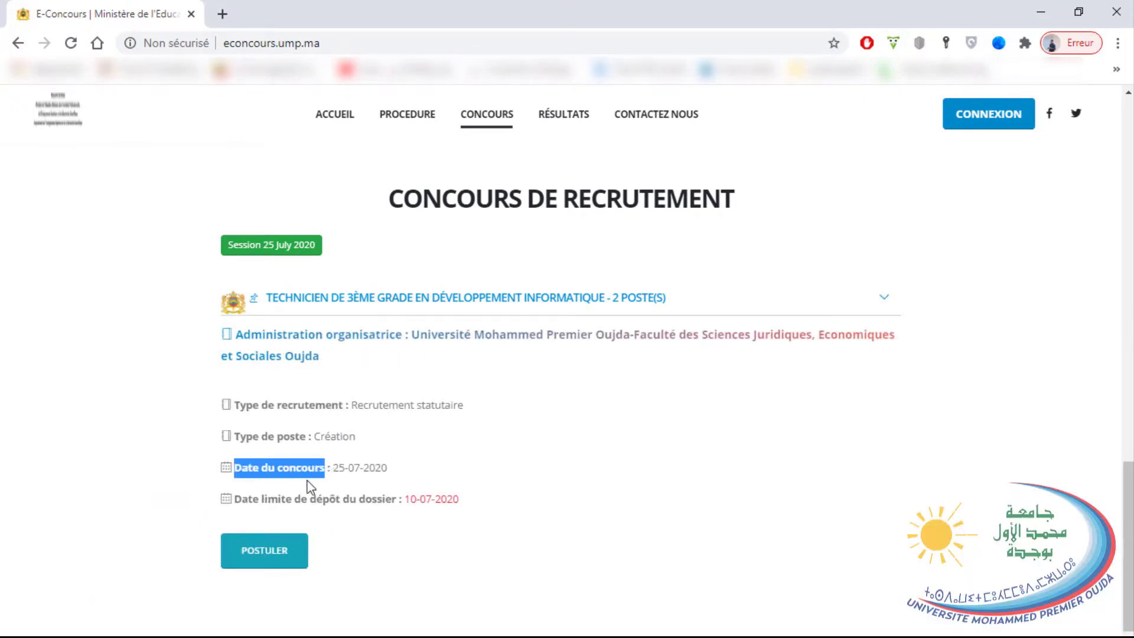
drag(236, 498, 397, 502)
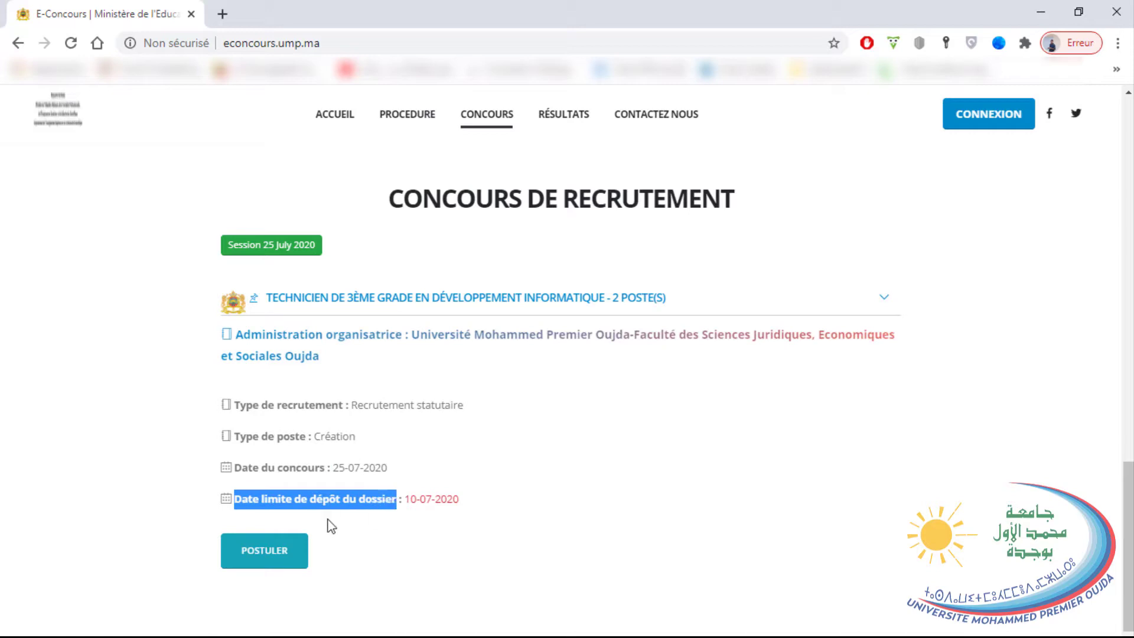
click(281, 552)
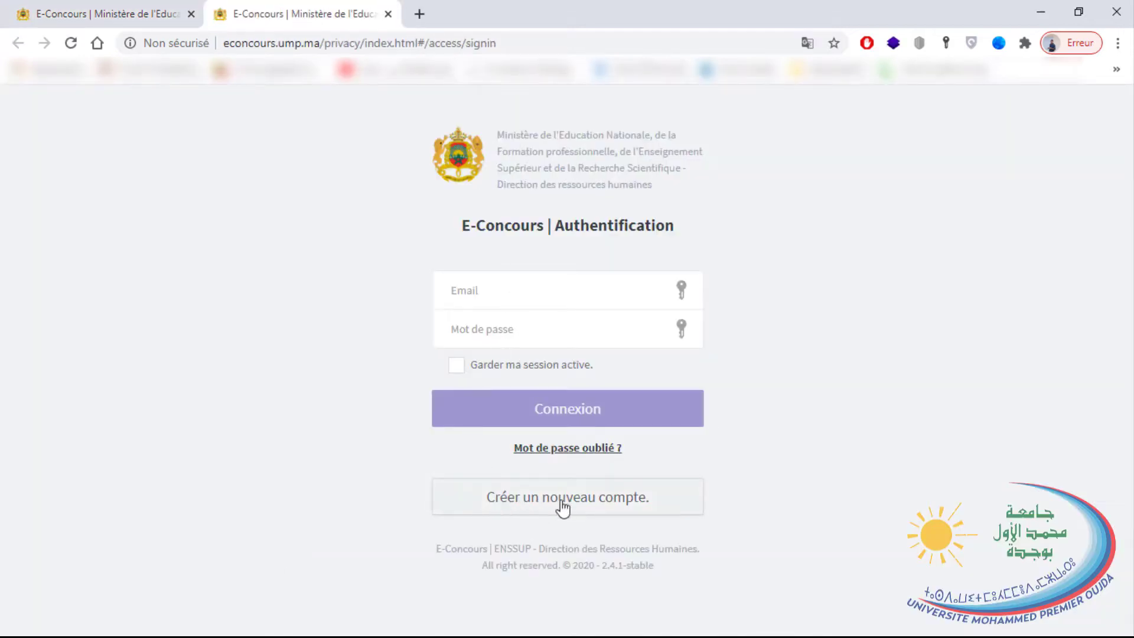
Start a new account in the Administratifs et Techniques category and enter the e-mail.
click(515, 500)
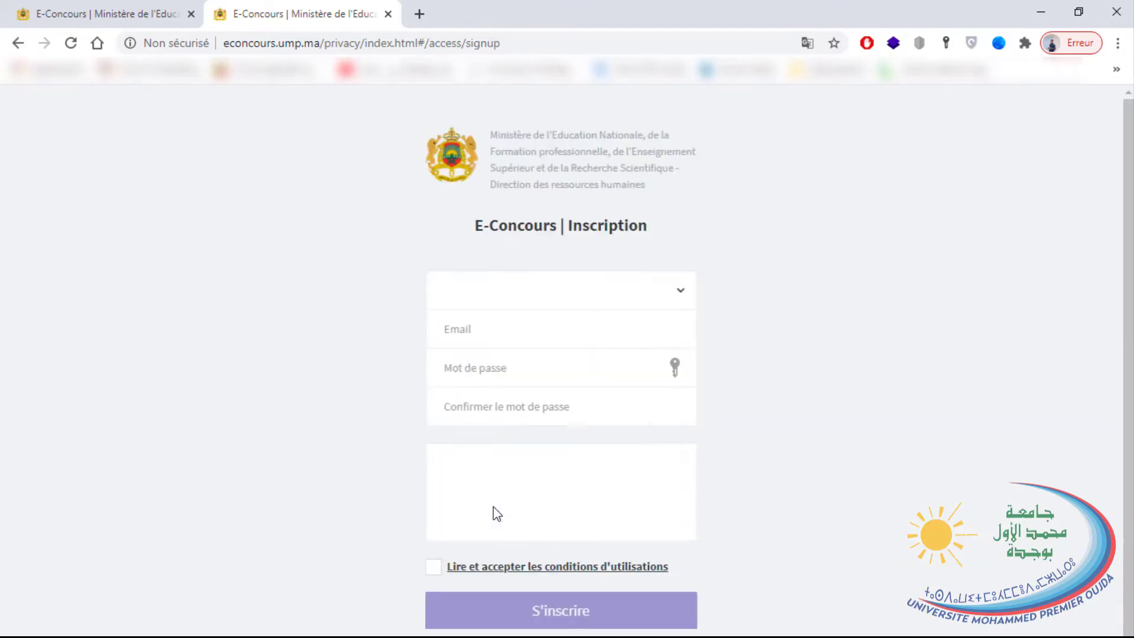
click(552, 296)
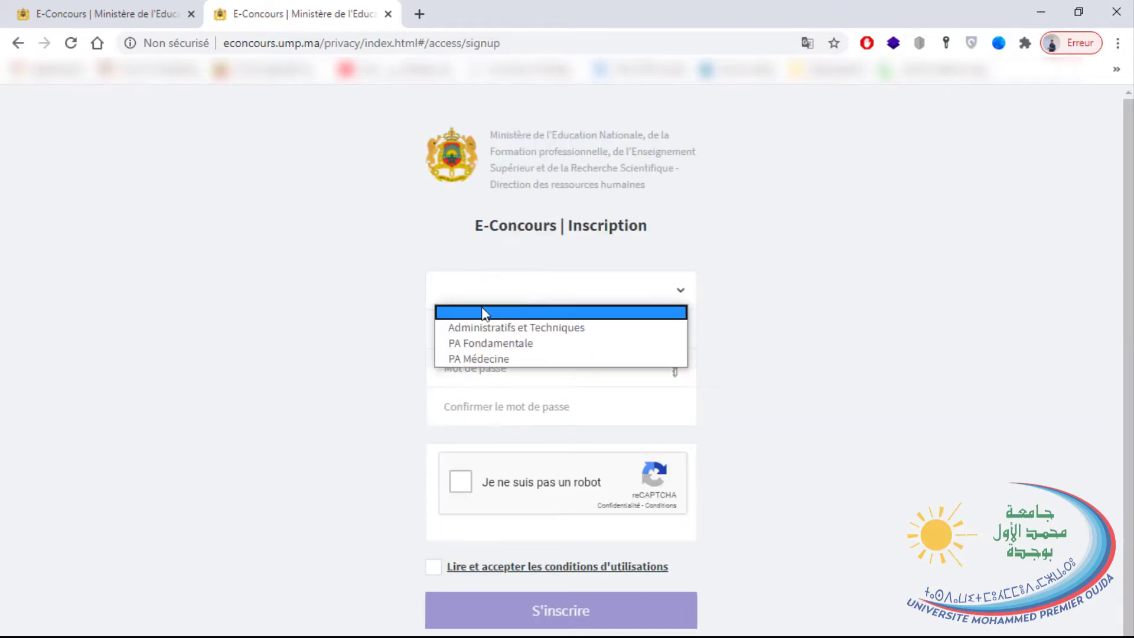
click(506, 327)
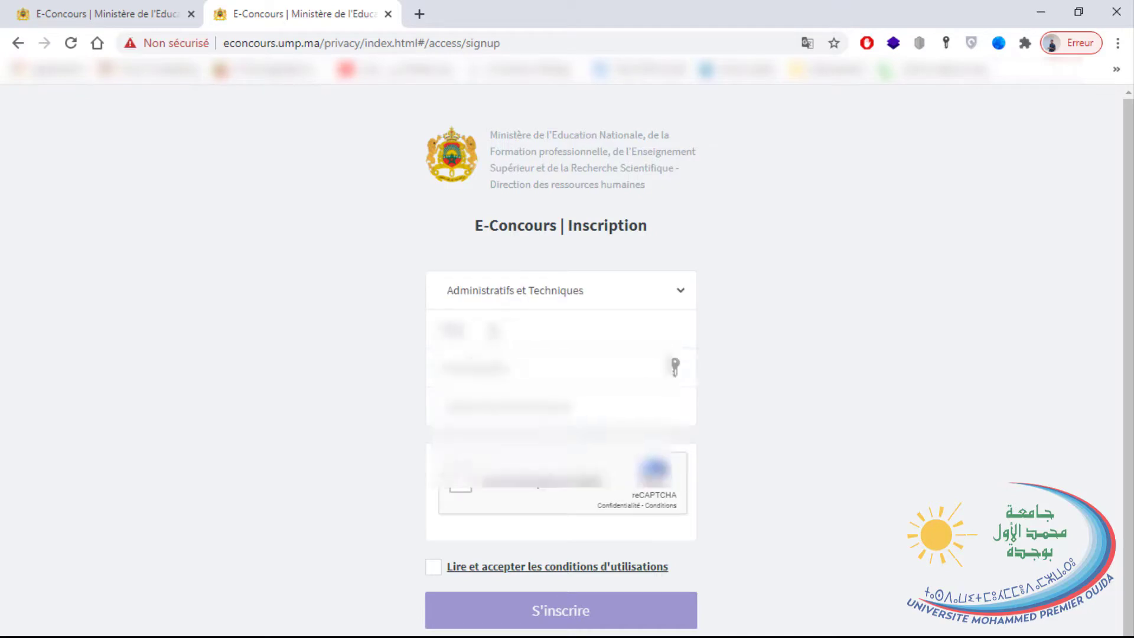
text(abcd)
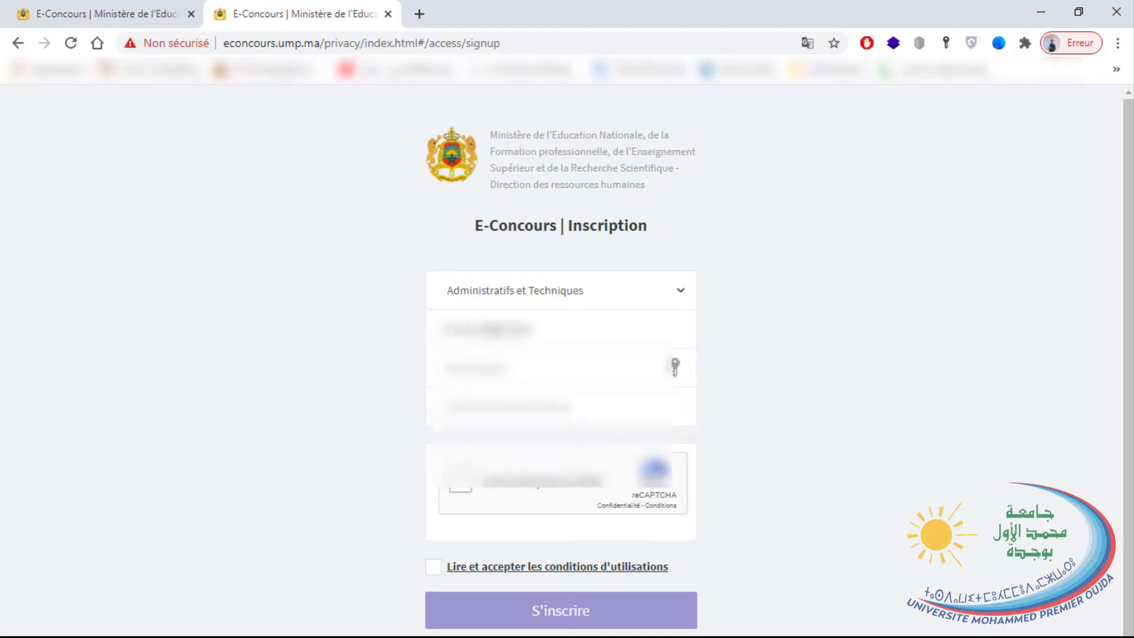
text(abc)
click(549, 367)
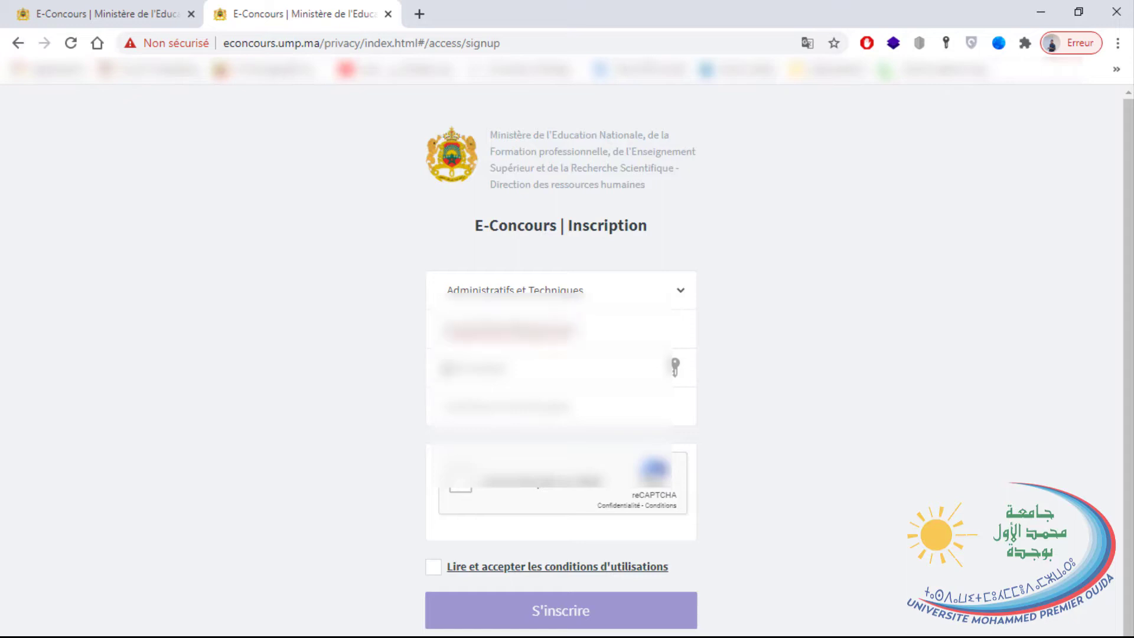
Enter the matching password confirmation, pass the reCAPTCHA check, and bring up the terms of use.
key(Tab)
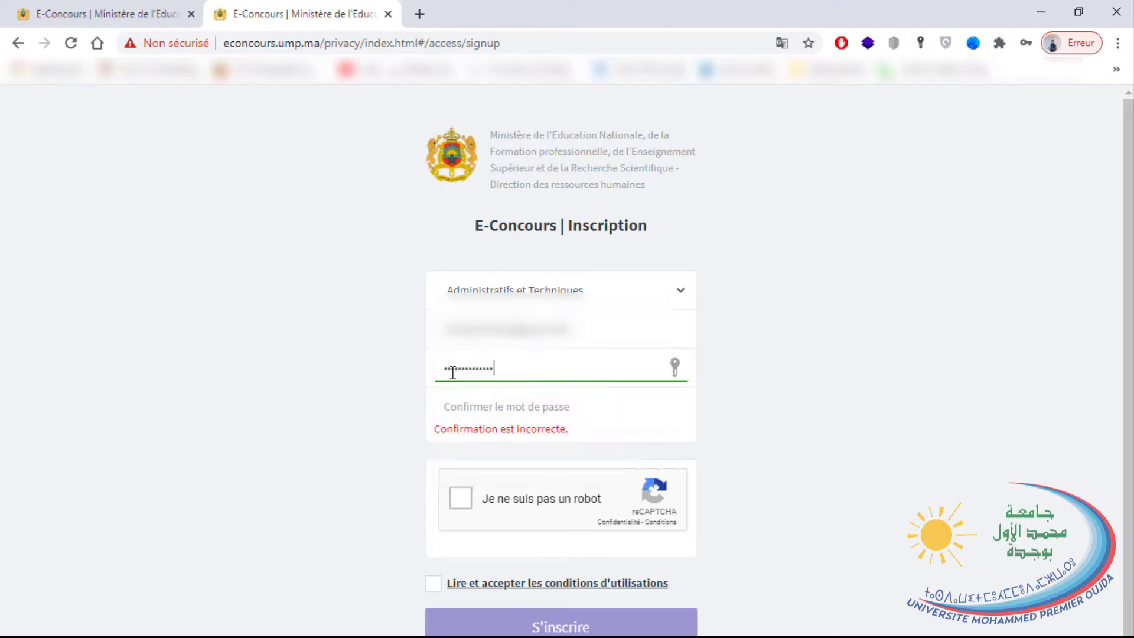
click(457, 398)
text(a)
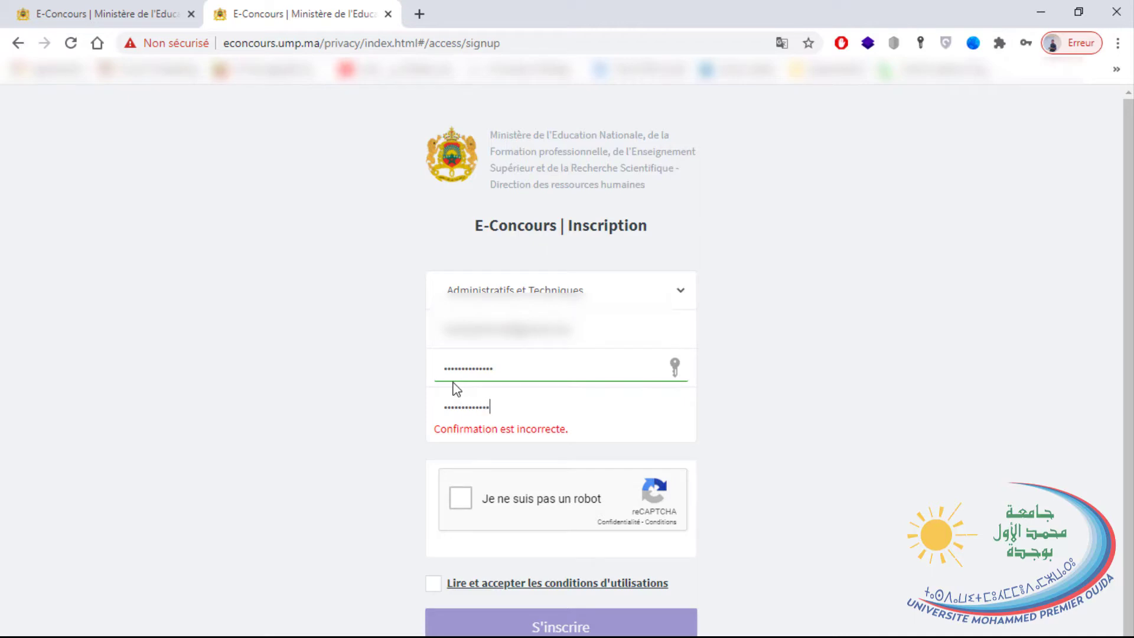
text(a)
click(464, 486)
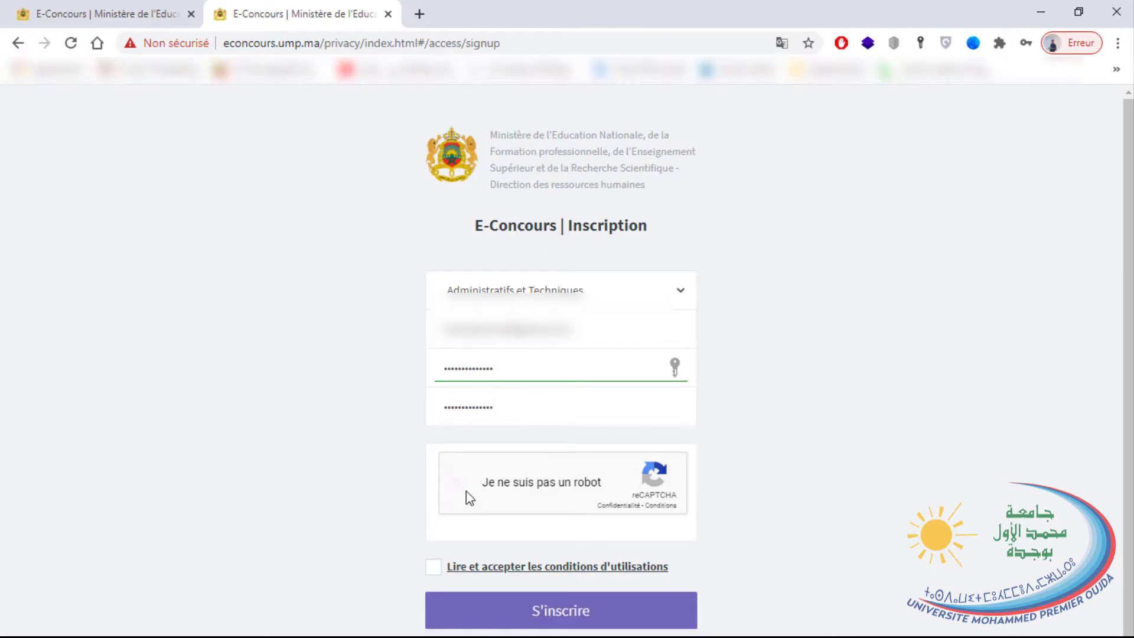
scroll(414, 484, down, 1)
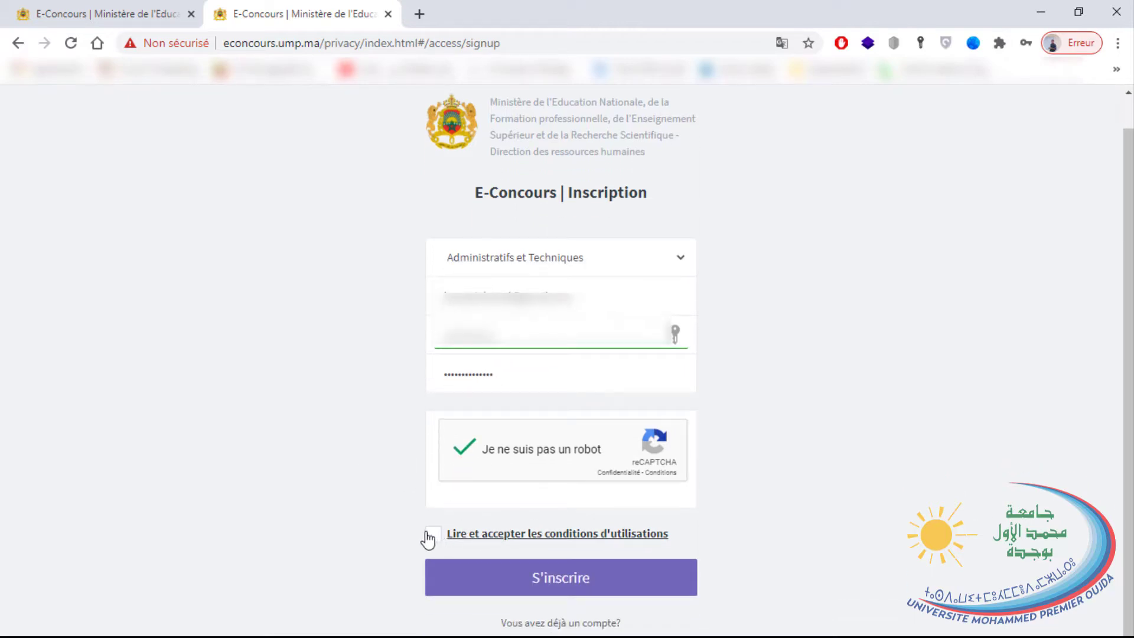
click(520, 538)
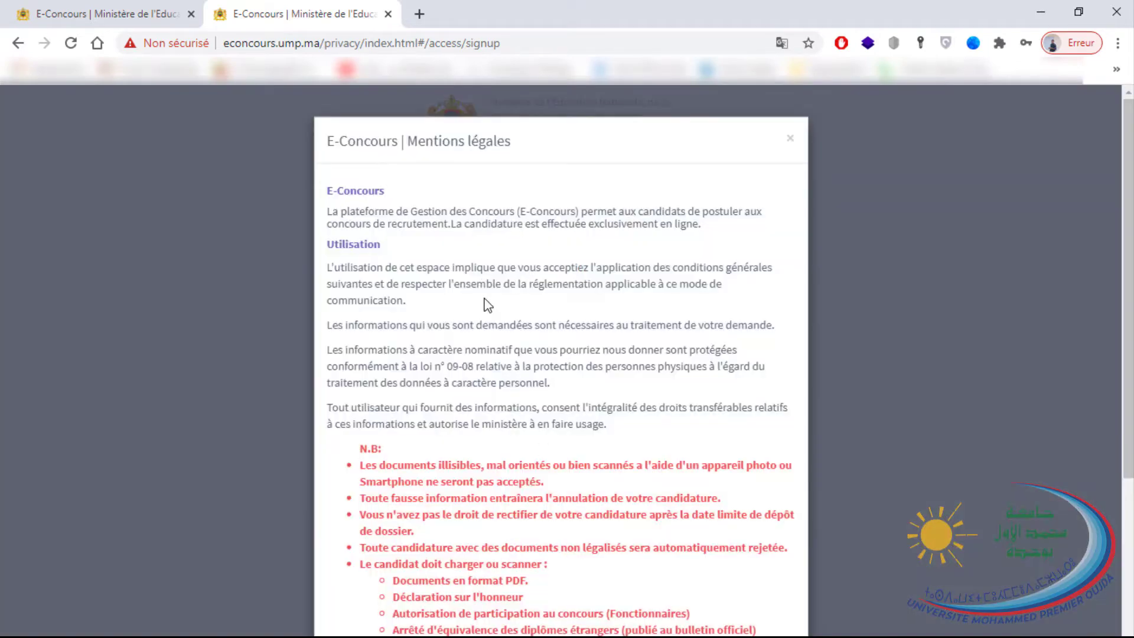
Review the required documents, download the sworn declaration form, accept the terms, and register.
scroll(488, 305, down, 1)
scroll(480, 298, down, 1)
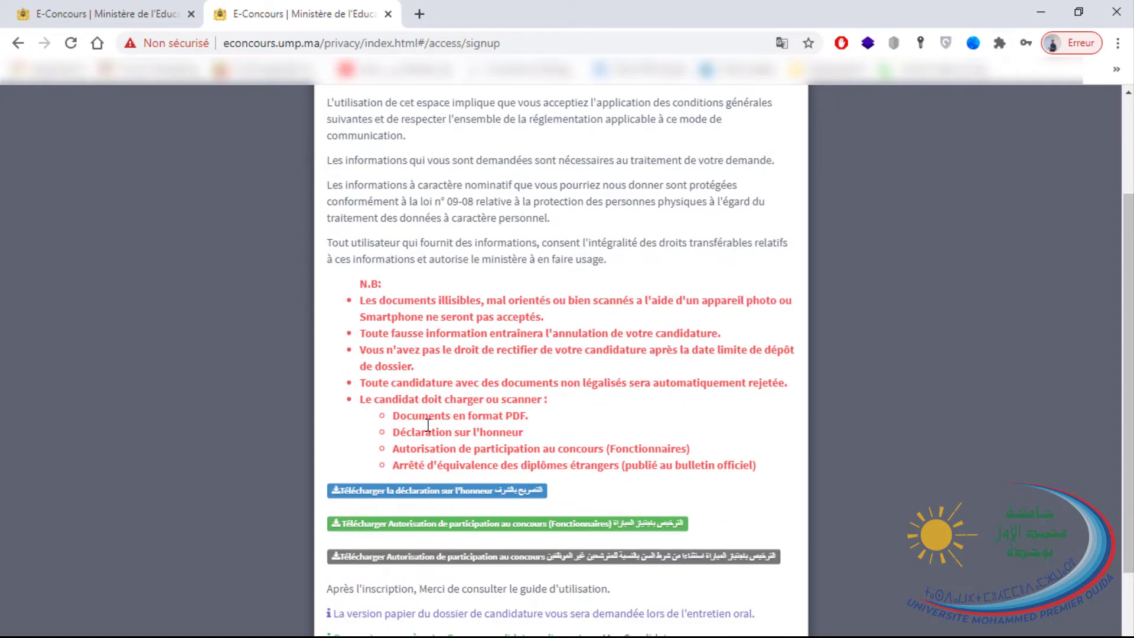
drag(435, 506, 391, 413)
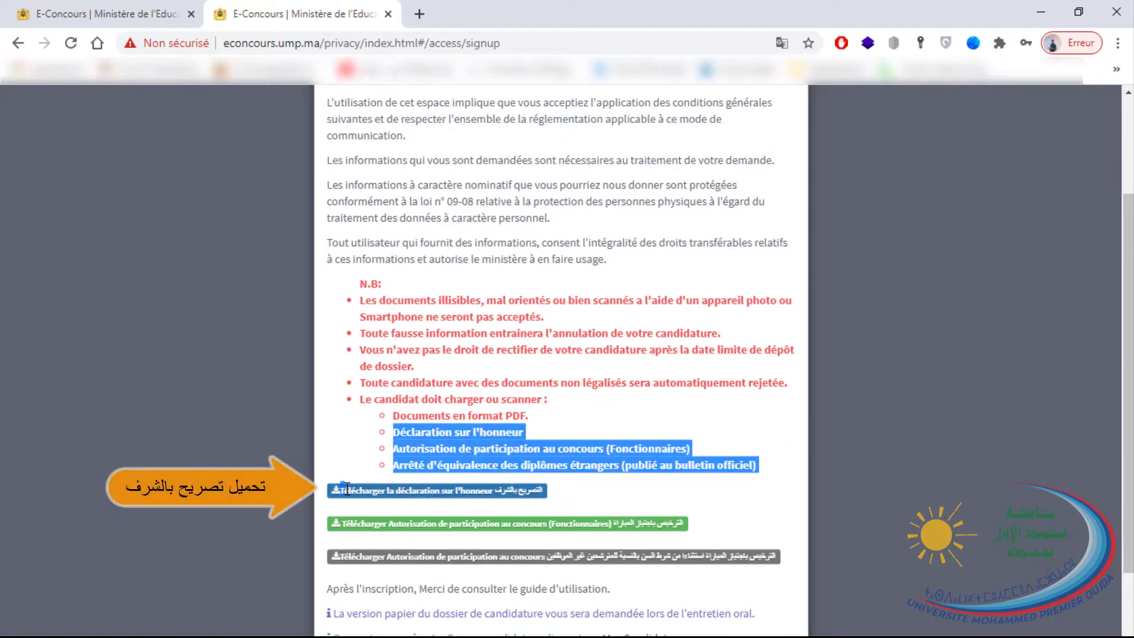
click(696, 534)
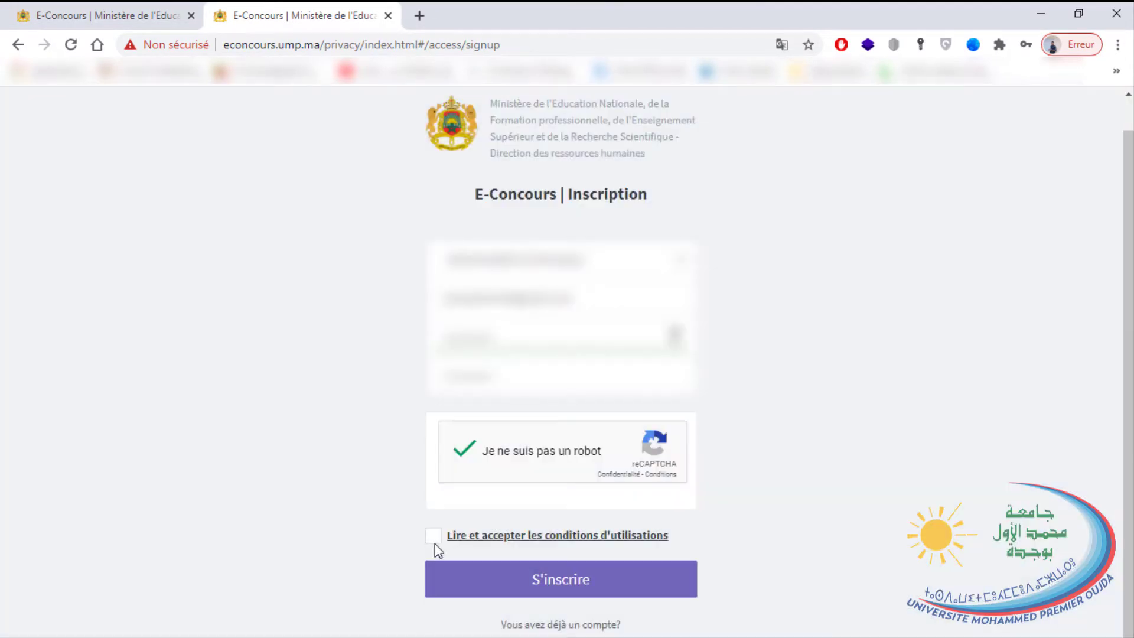
click(430, 542)
click(445, 579)
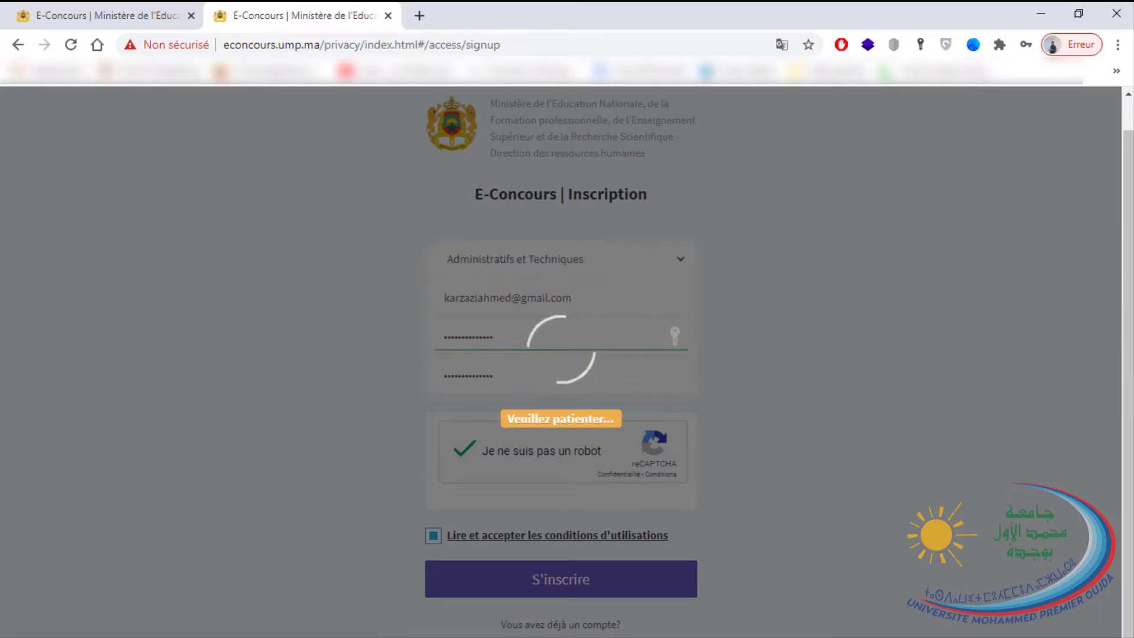
scroll(357, 632, up, 1)
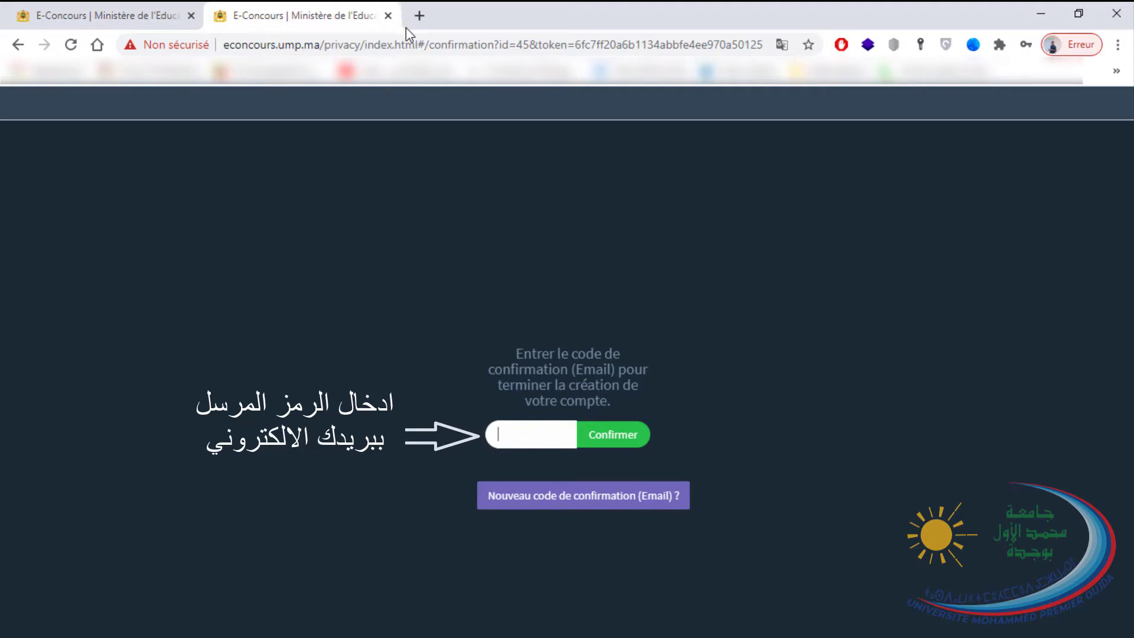
In a new tab, open Gmail's Spam folder and copy the code from the E-Concours message.
click(420, 16)
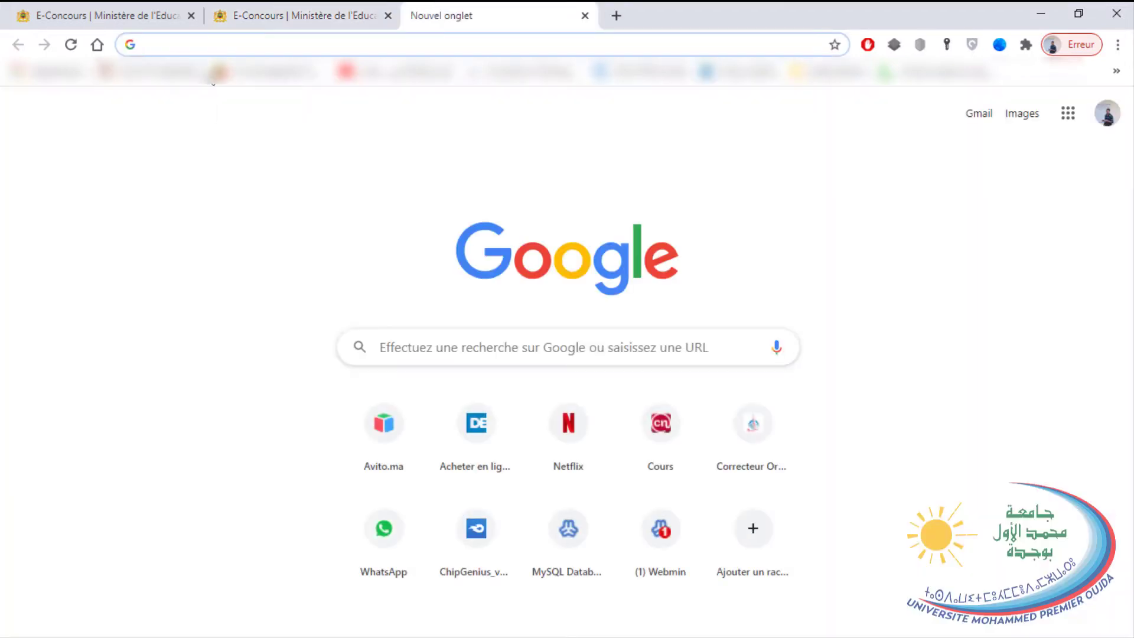
click(975, 116)
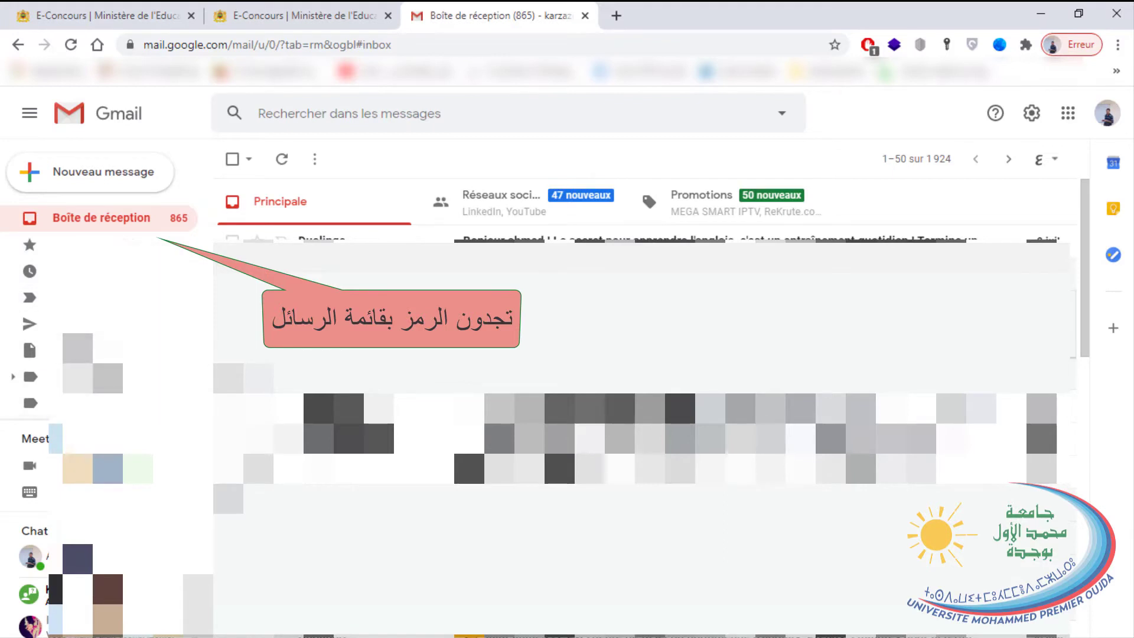
click(81, 436)
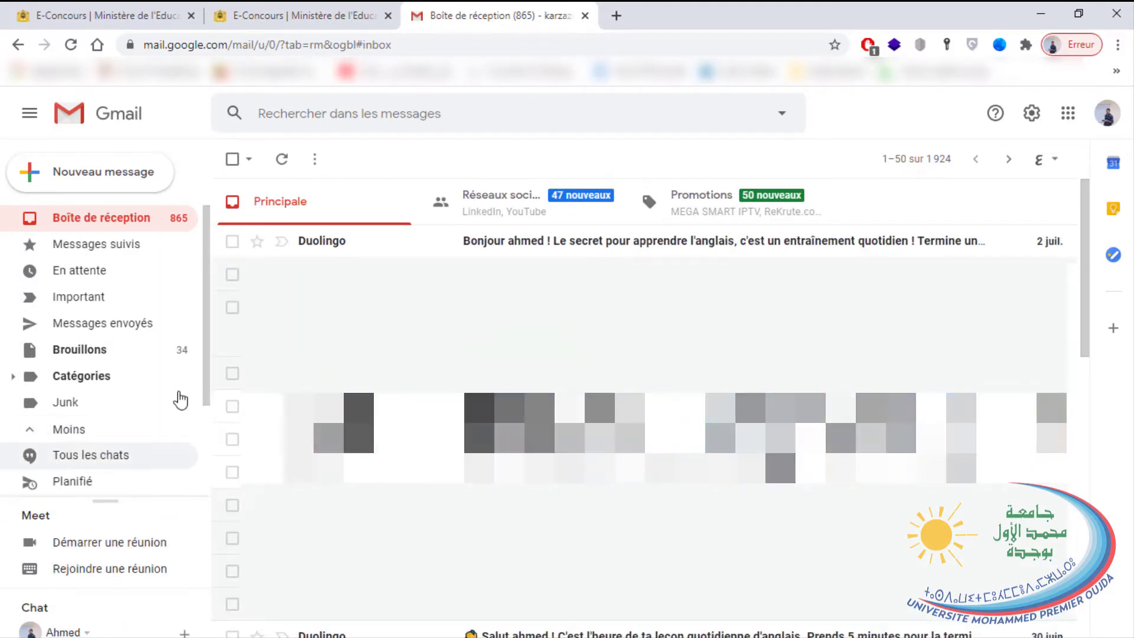
click(140, 454)
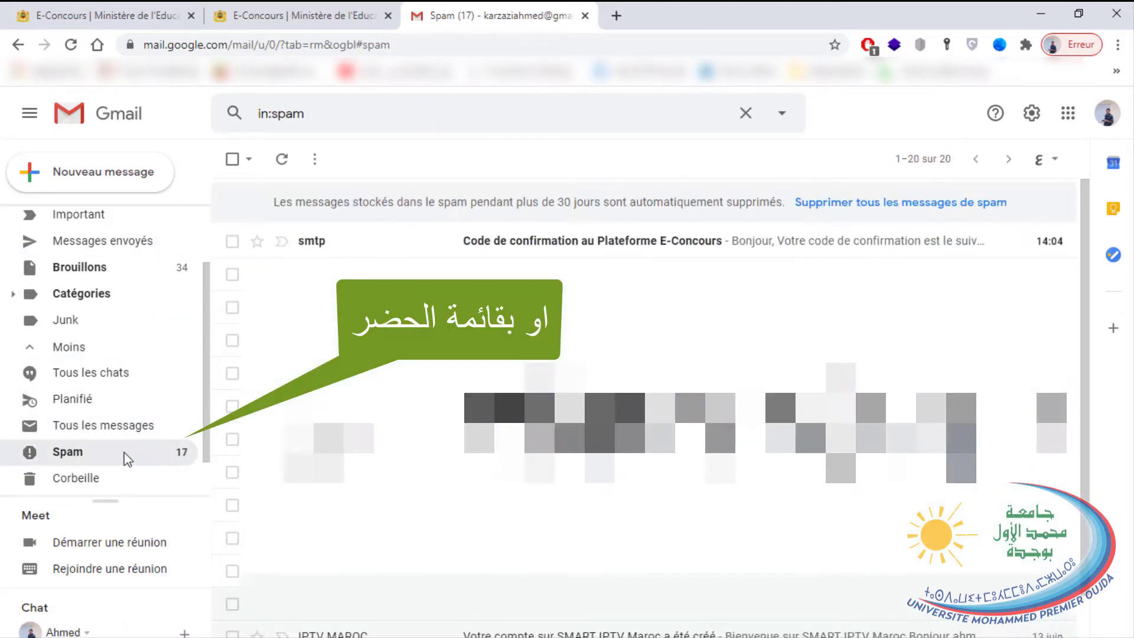
click(324, 242)
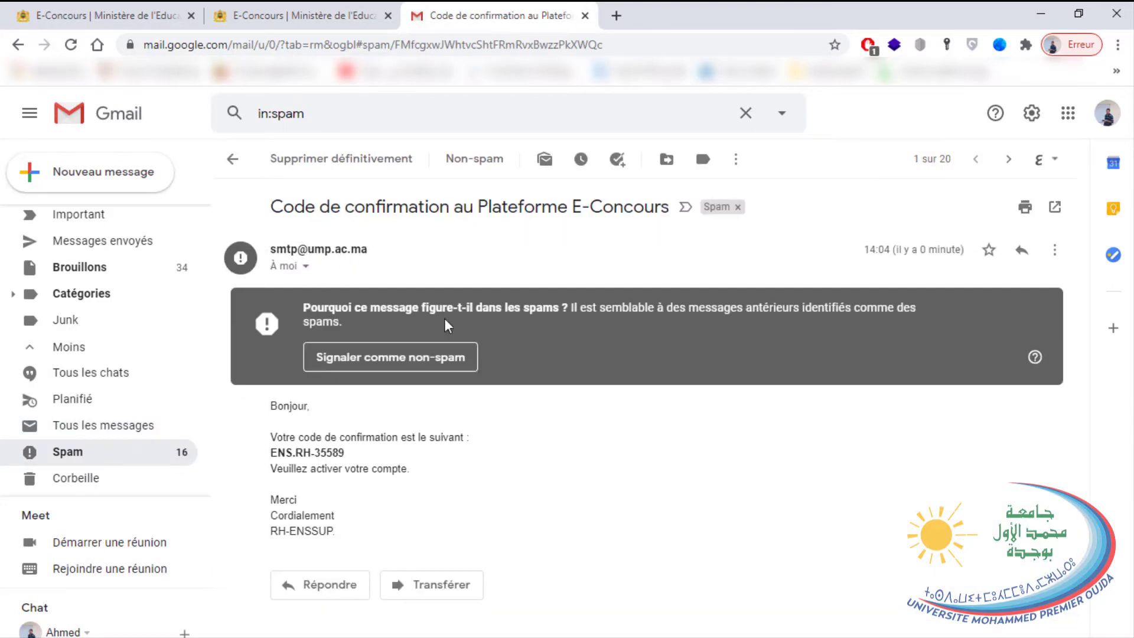
drag(270, 452, 417, 458)
key(ctrl+c)
Paste the e-mailed confirmation code on the E-Concours page and confirm it.
click(298, 15)
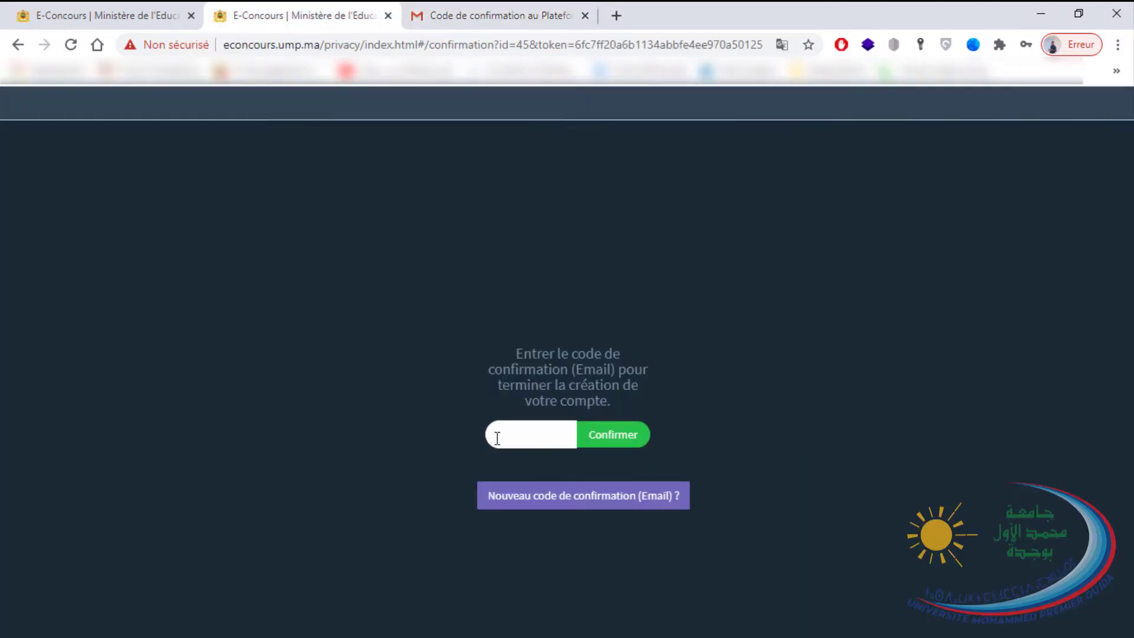
click(497, 438)
key(ctrl+v)
triple_click(554, 442)
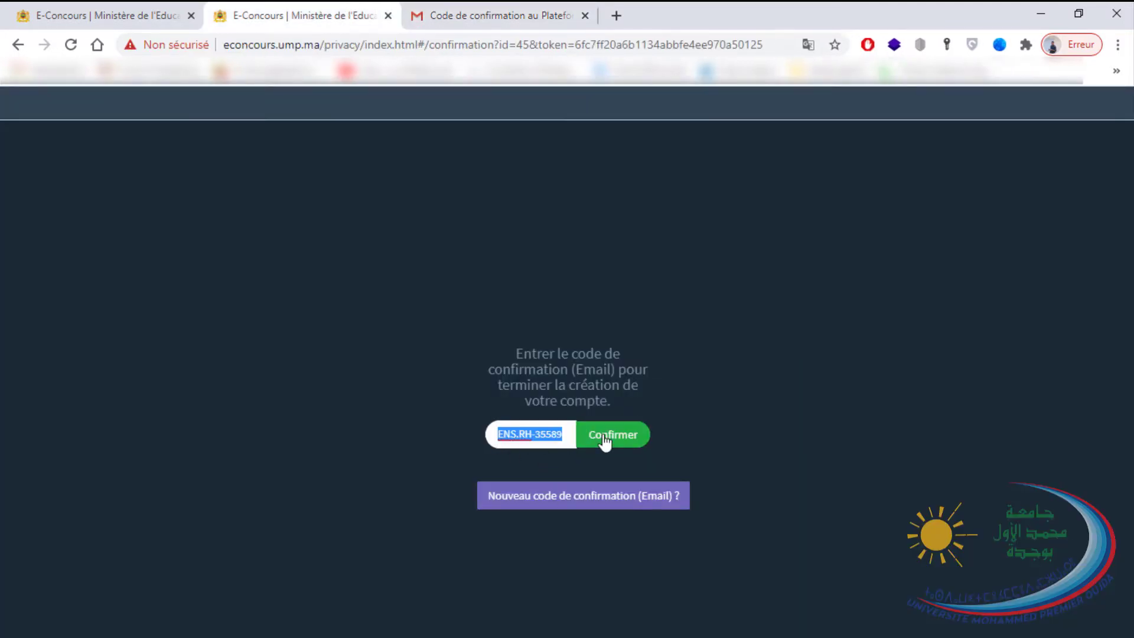
click(605, 445)
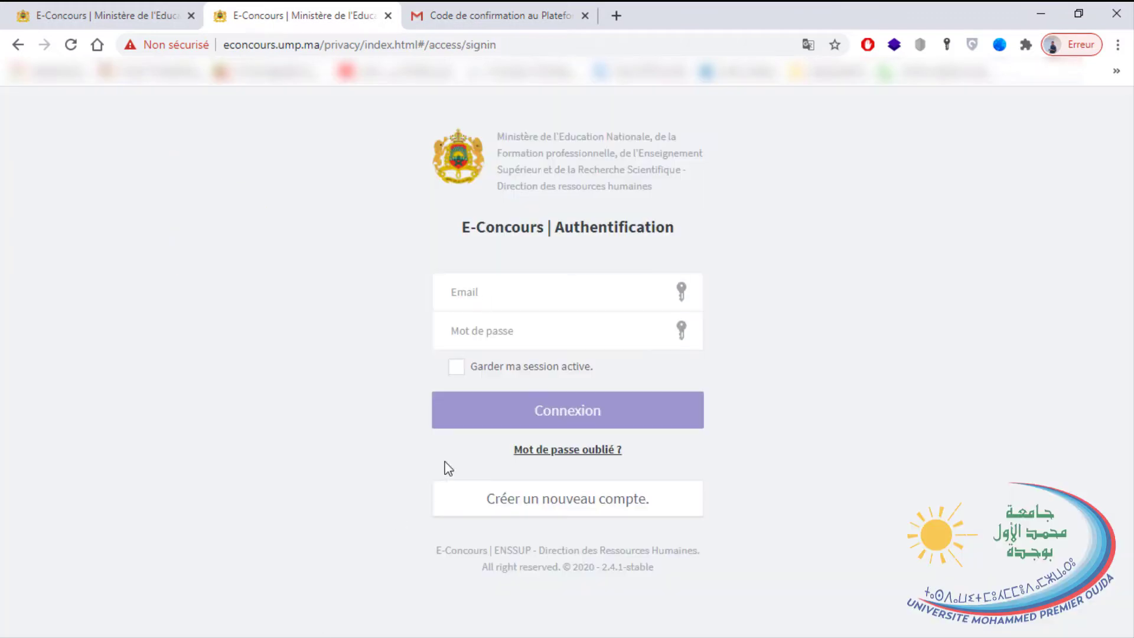
Sign in on the Authentification page with the account e-mail and password.
click(493, 298)
click(423, 304)
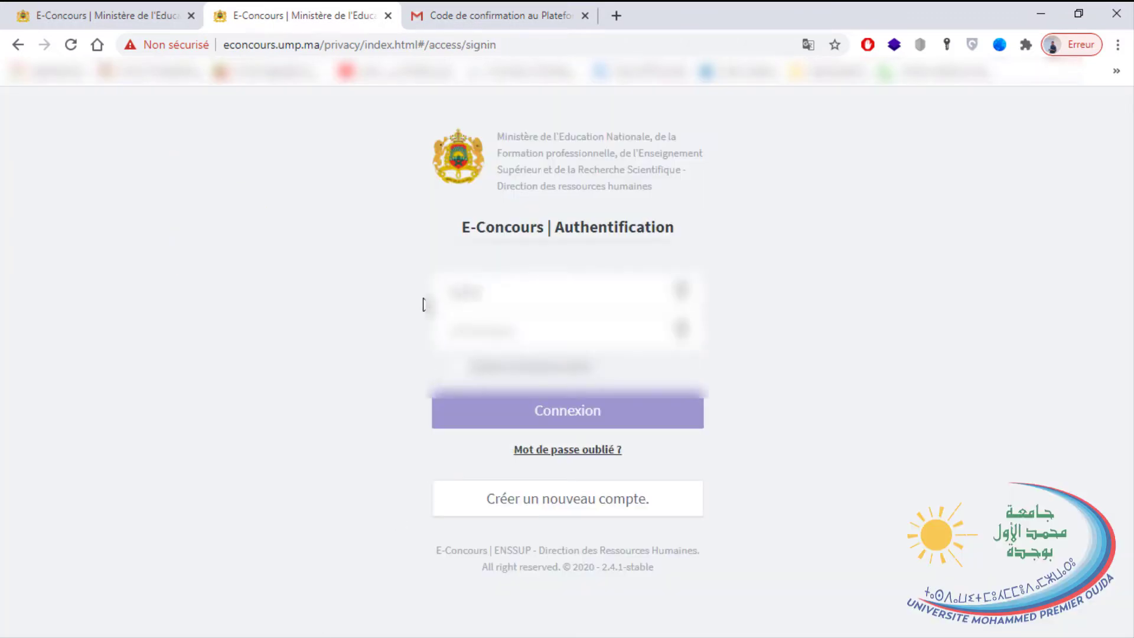
text(exemple@gmail.com.com)
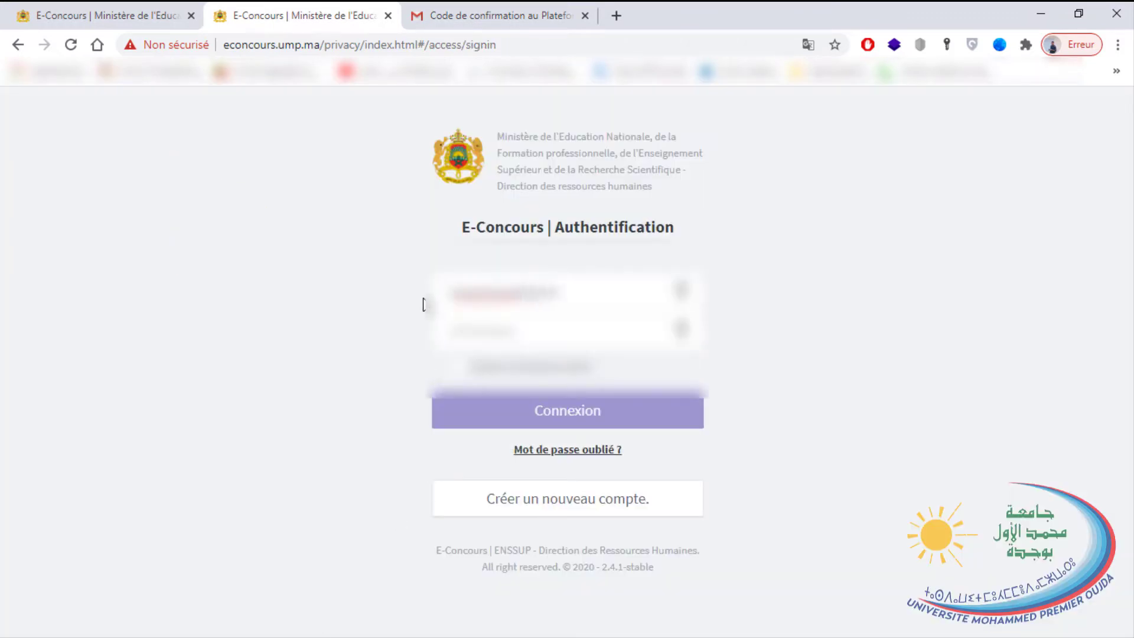
text(.com)
key(Tab)
text(***)
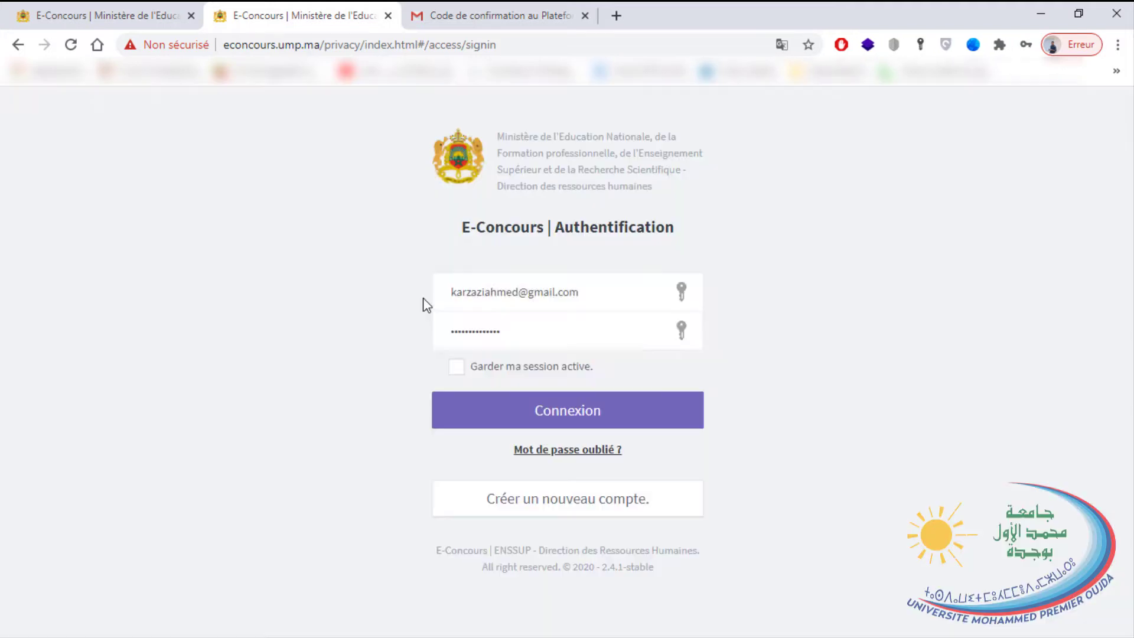
key(Return)
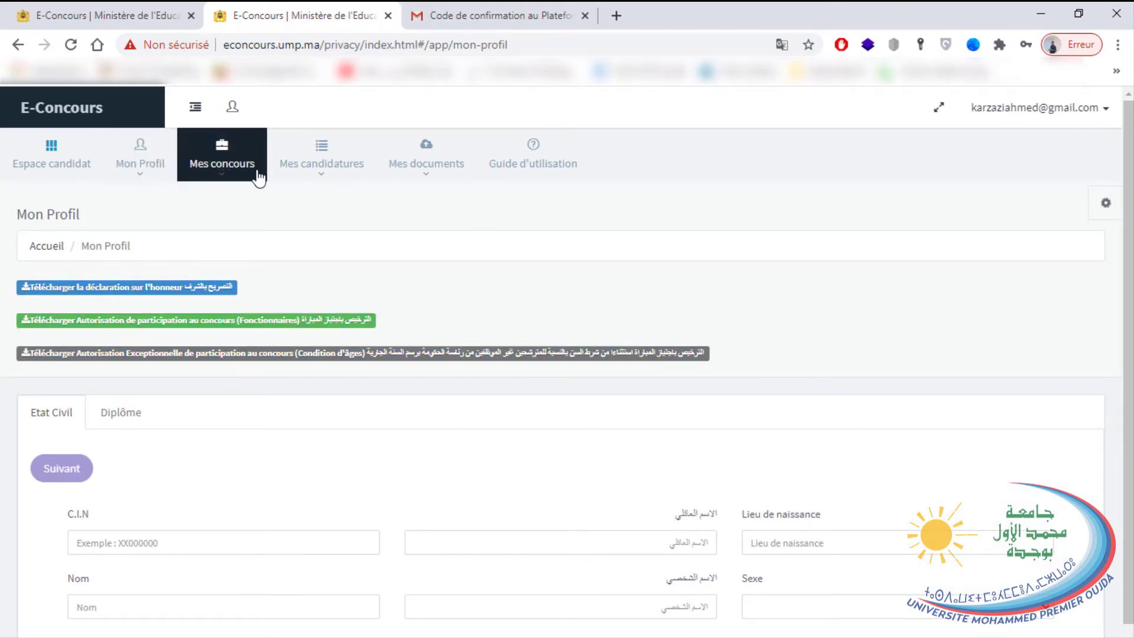
Enter the French family and first names and the C.I.N number with a capital first letter.
scroll(159, 373, down, 2)
click(170, 411)
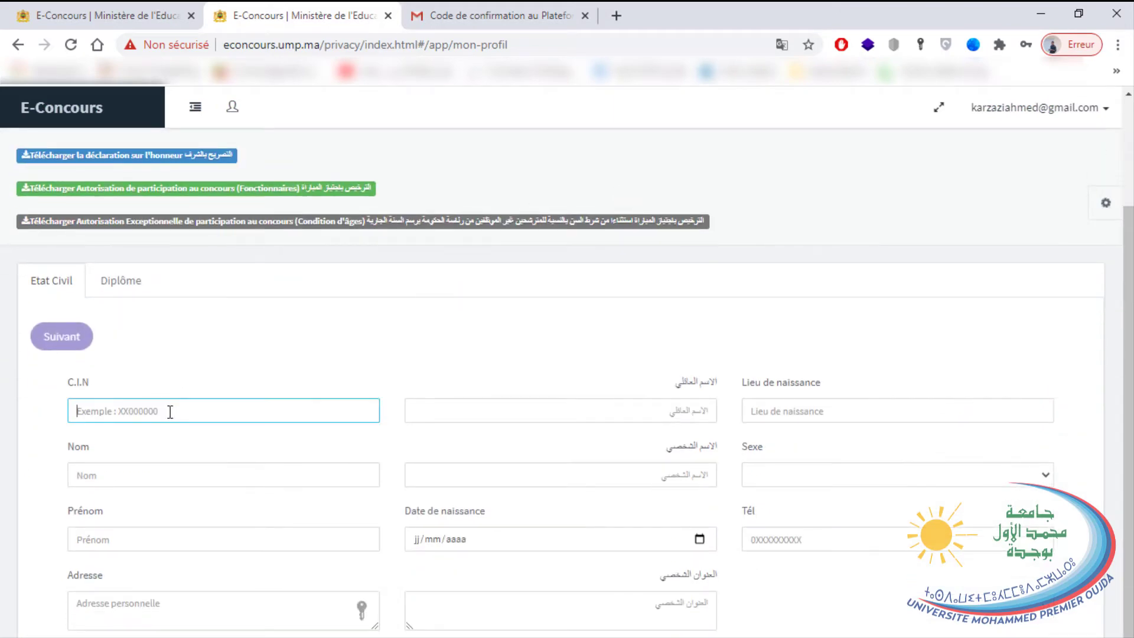
text(f0000000)
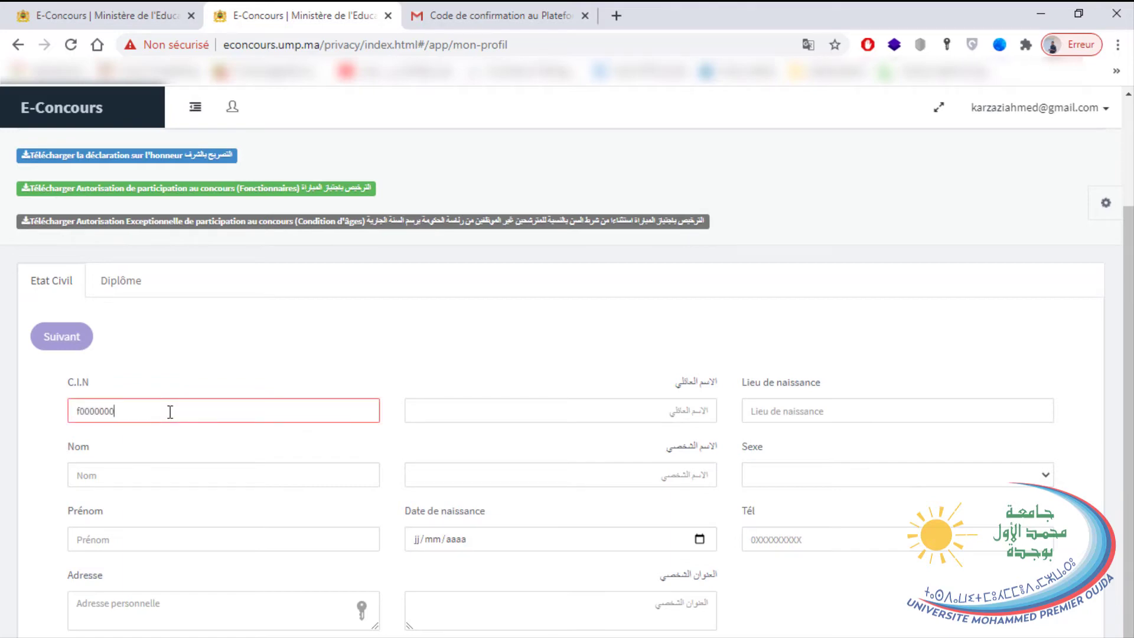
click(117, 479)
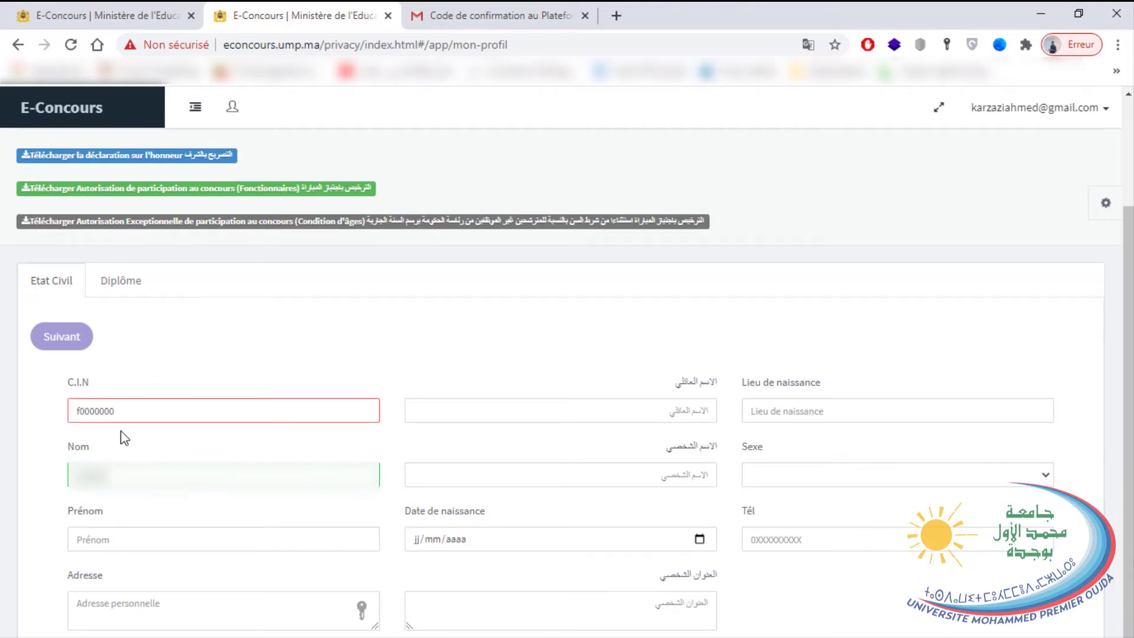
key(Tab)
text(ai)
click(126, 416)
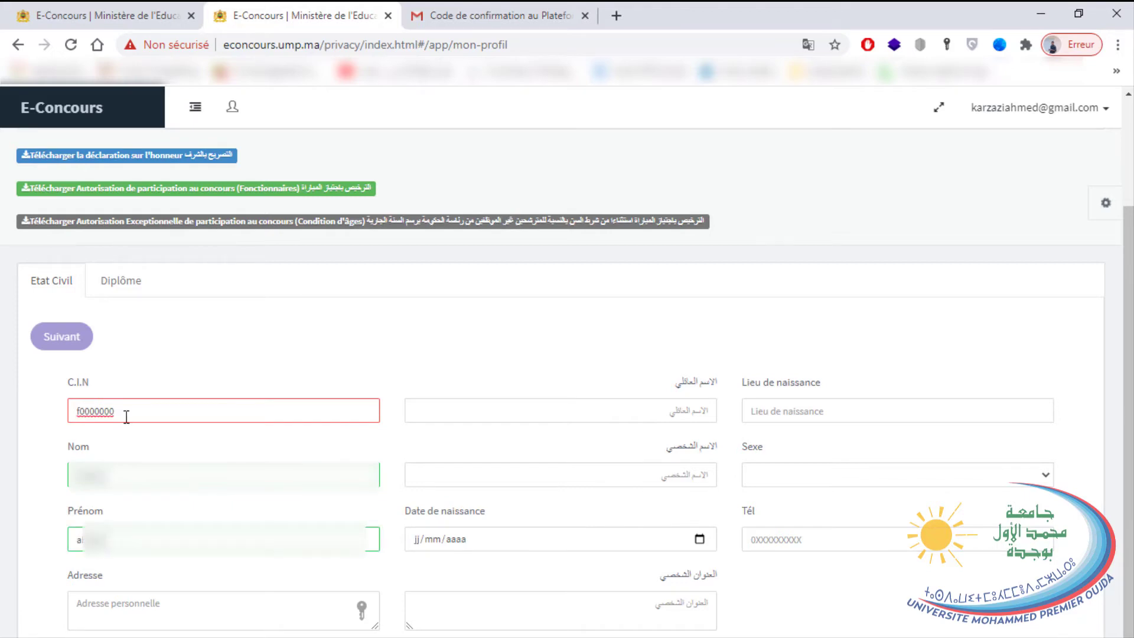
drag(98, 411, 10, 397)
text(F)
key(BackSpace)
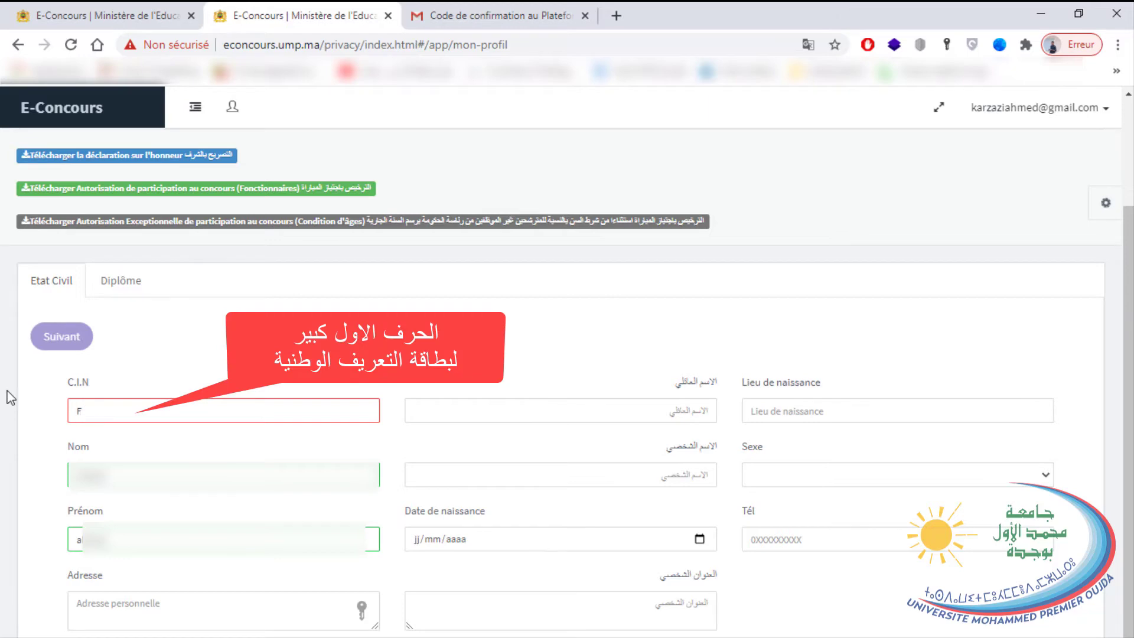
Enter the address 'adresse en français' and open the birth-date calendar.
click(119, 608)
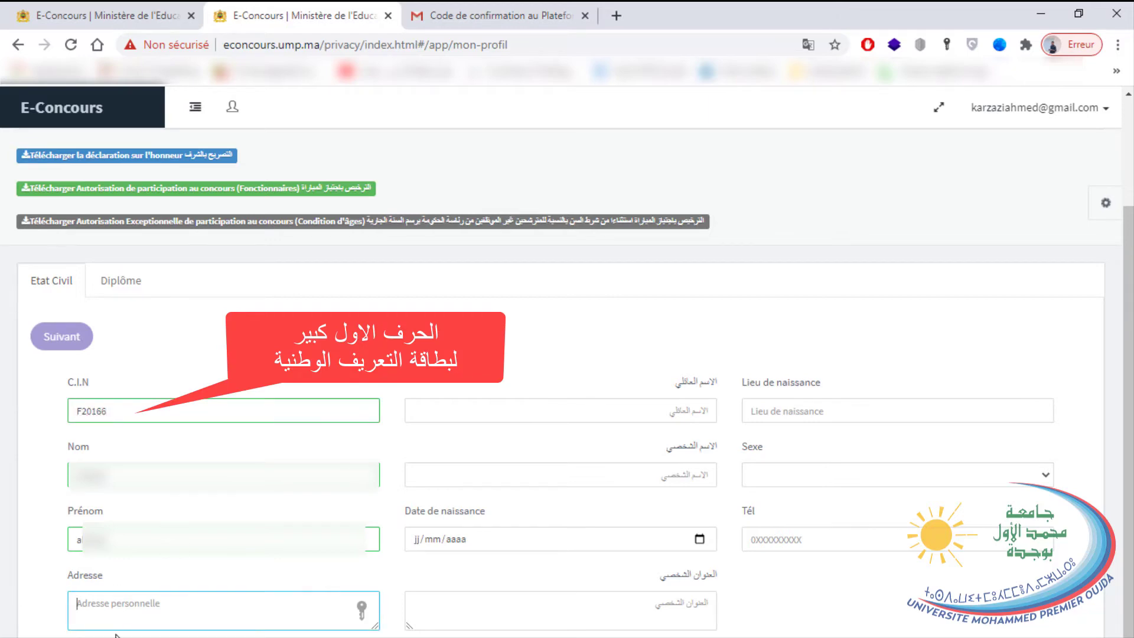
text(adresse en franç)
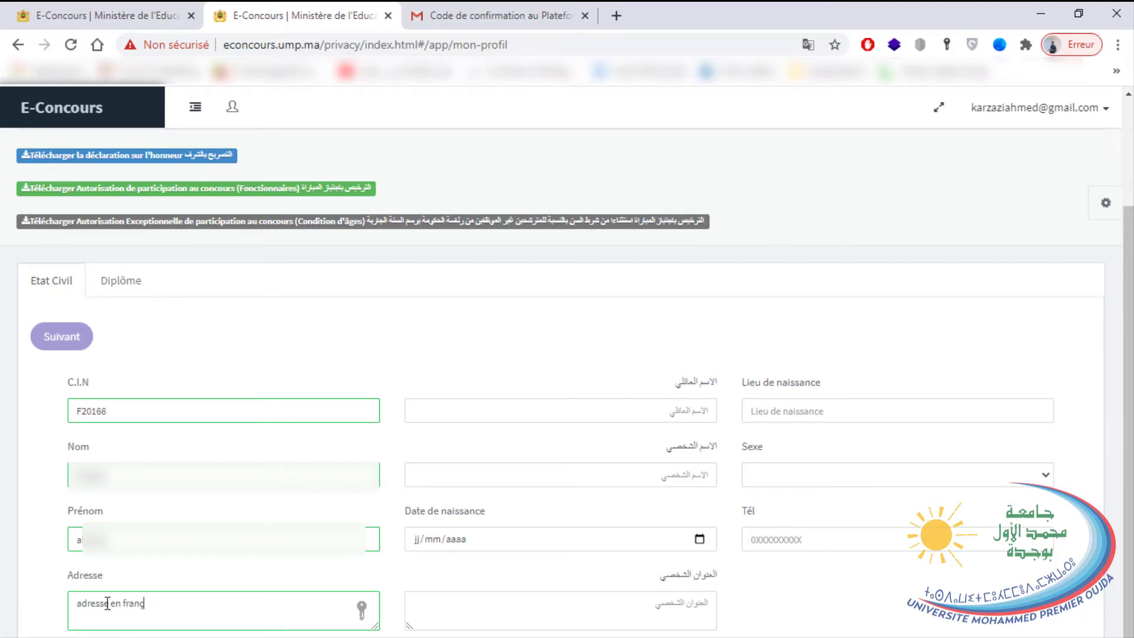
text(ais)
click(544, 416)
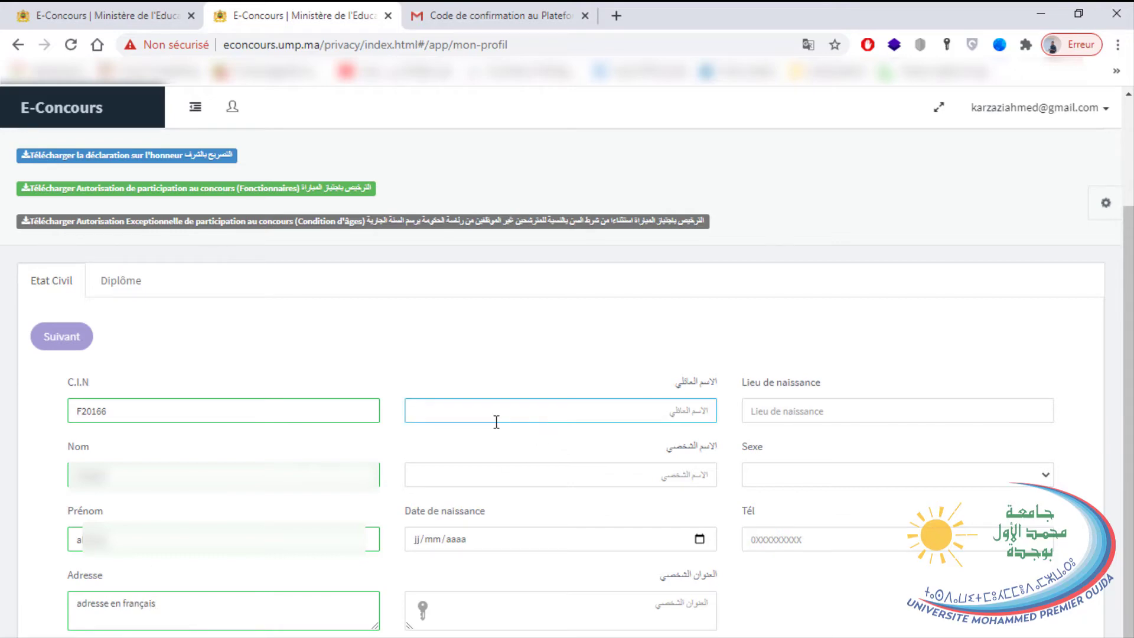
click(602, 482)
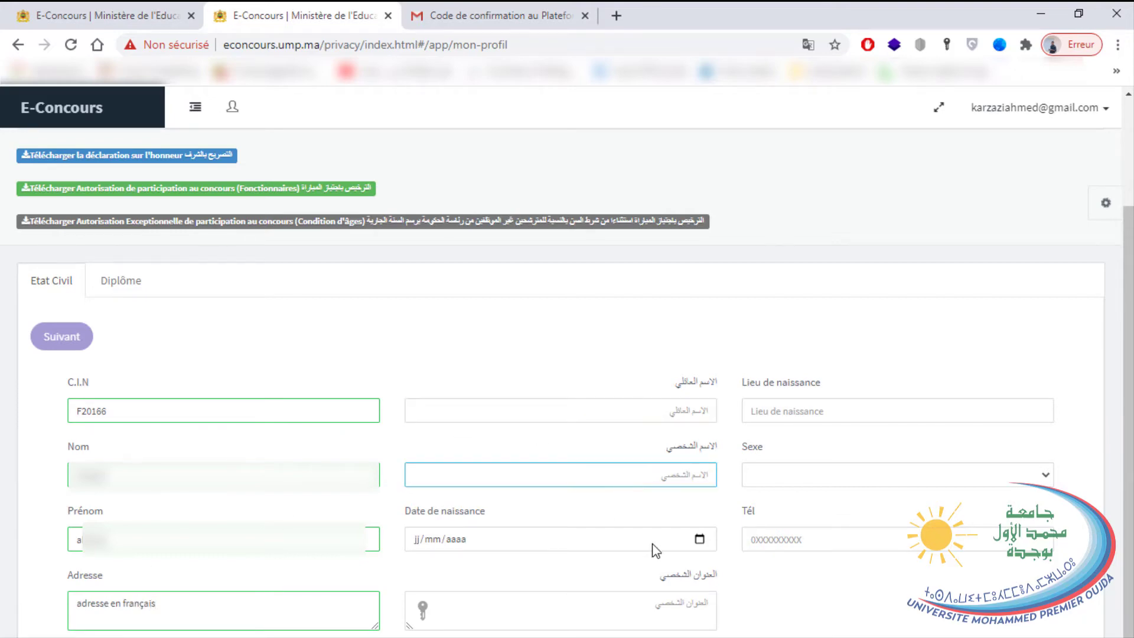
click(679, 550)
click(699, 538)
click(445, 313)
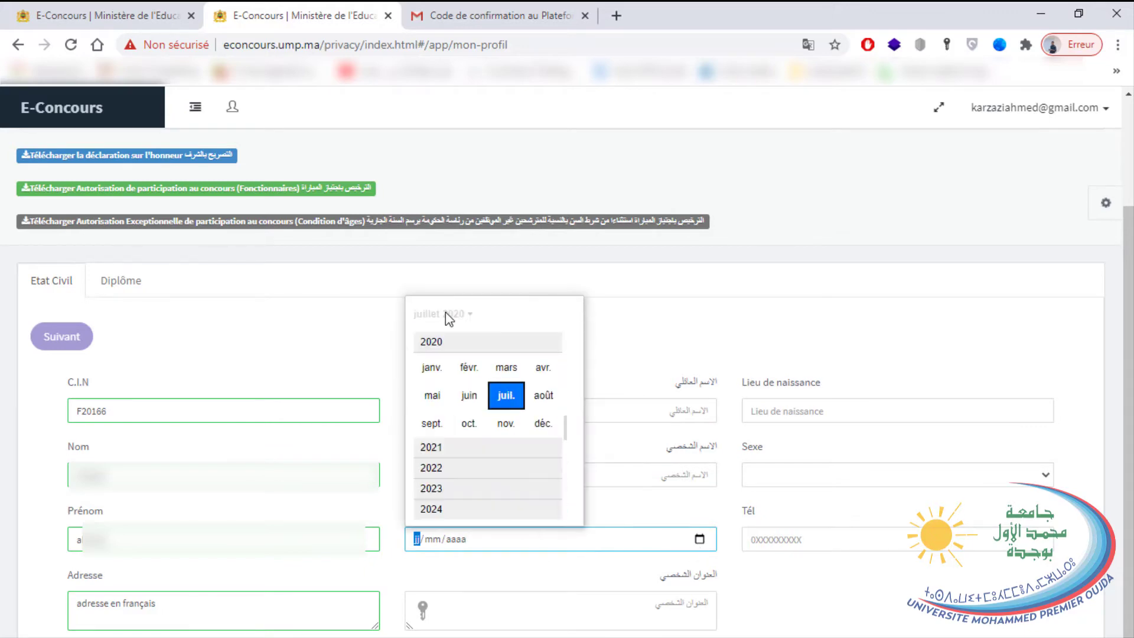
scroll(511, 490, down, 5)
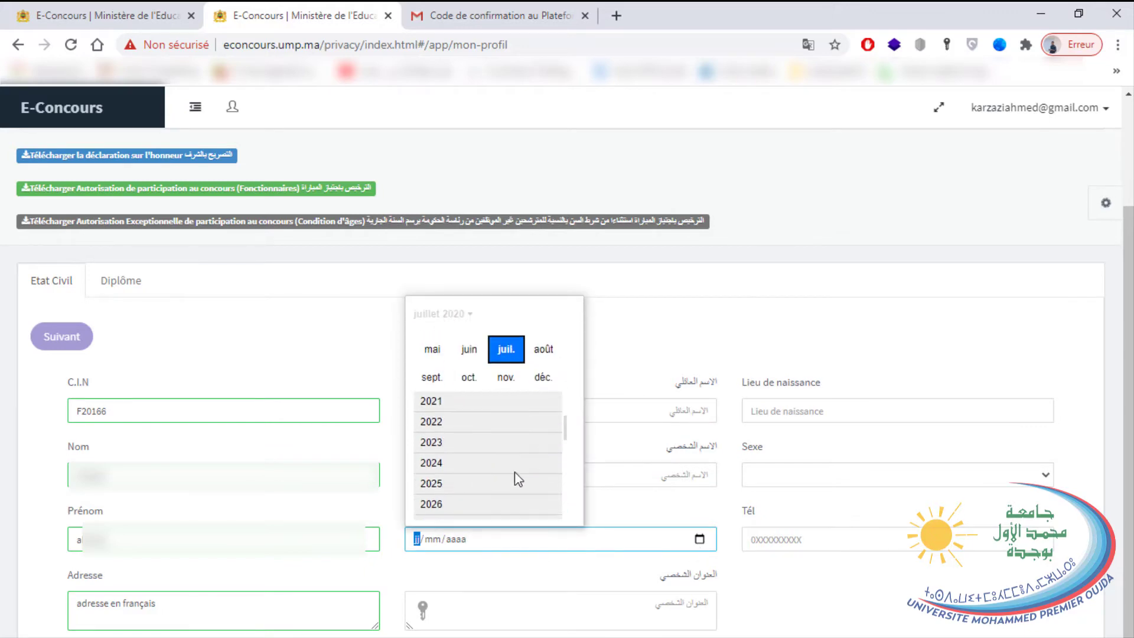
scroll(509, 503, up, 5)
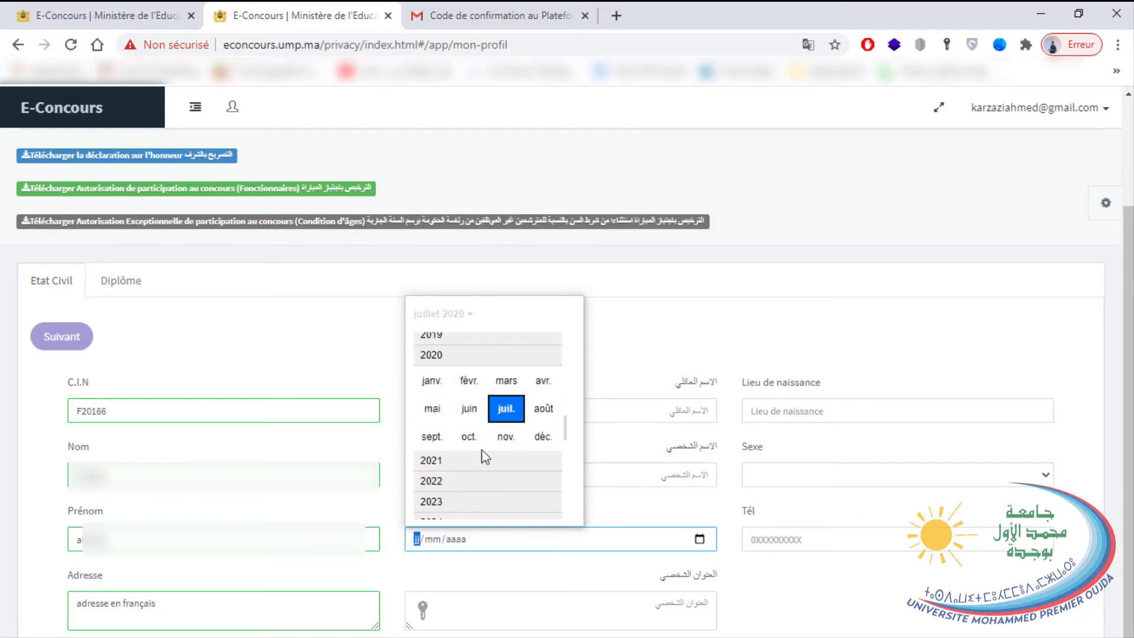
drag(567, 430, 564, 355)
scroll(476, 455, up, 10)
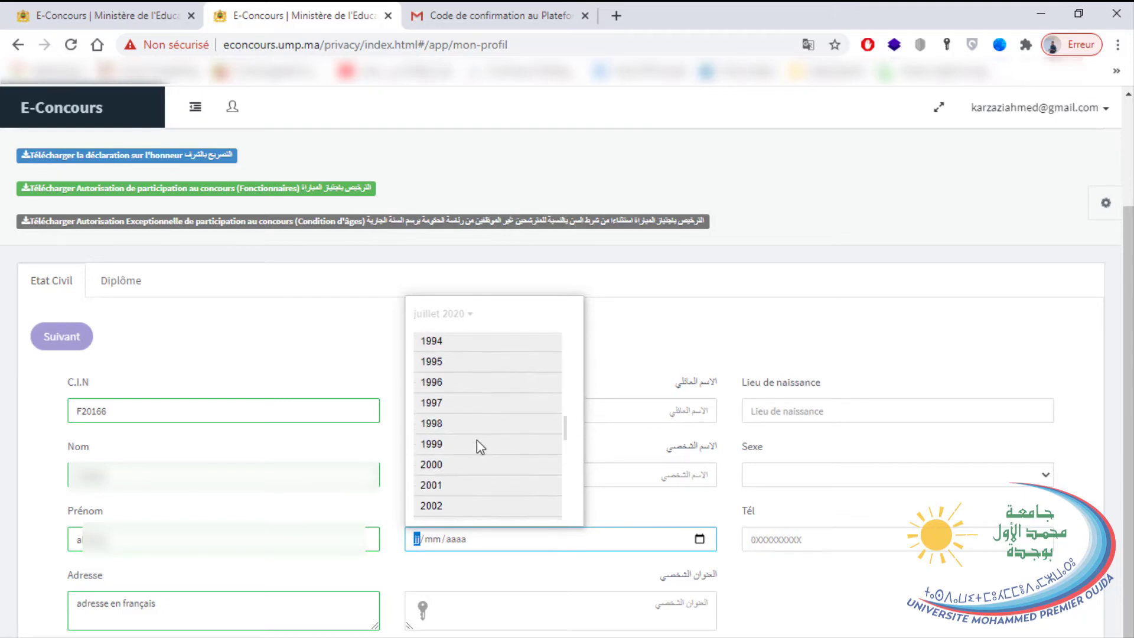
click(432, 342)
click(470, 395)
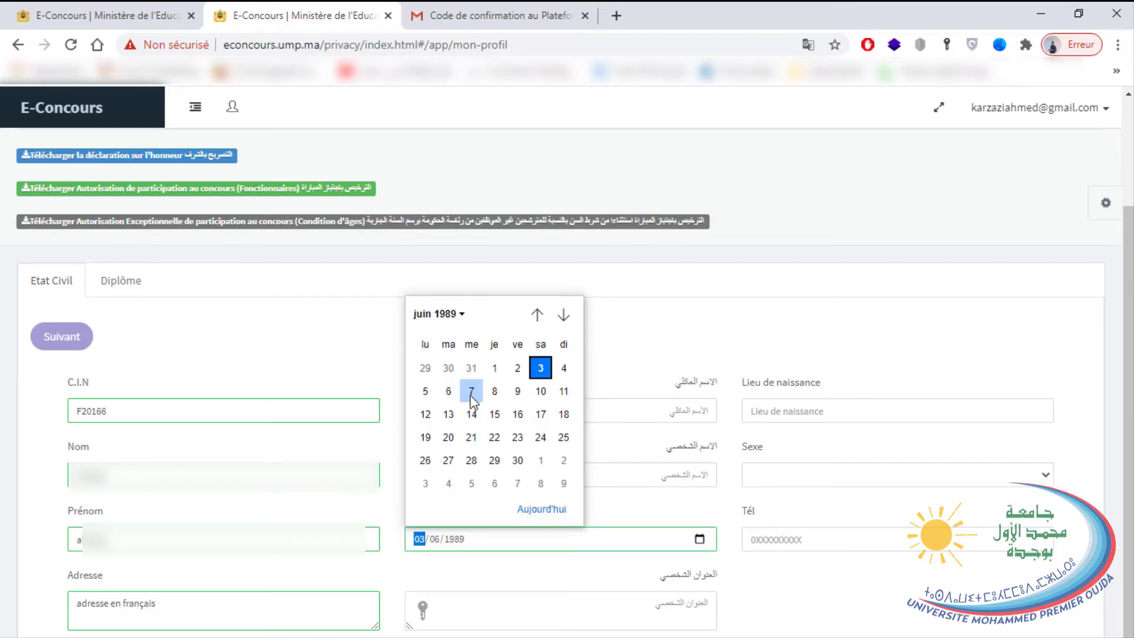
click(471, 390)
click(540, 609)
Enter the Arabic family and first names, birthplace oujda, and sex Homme.
click(651, 421)
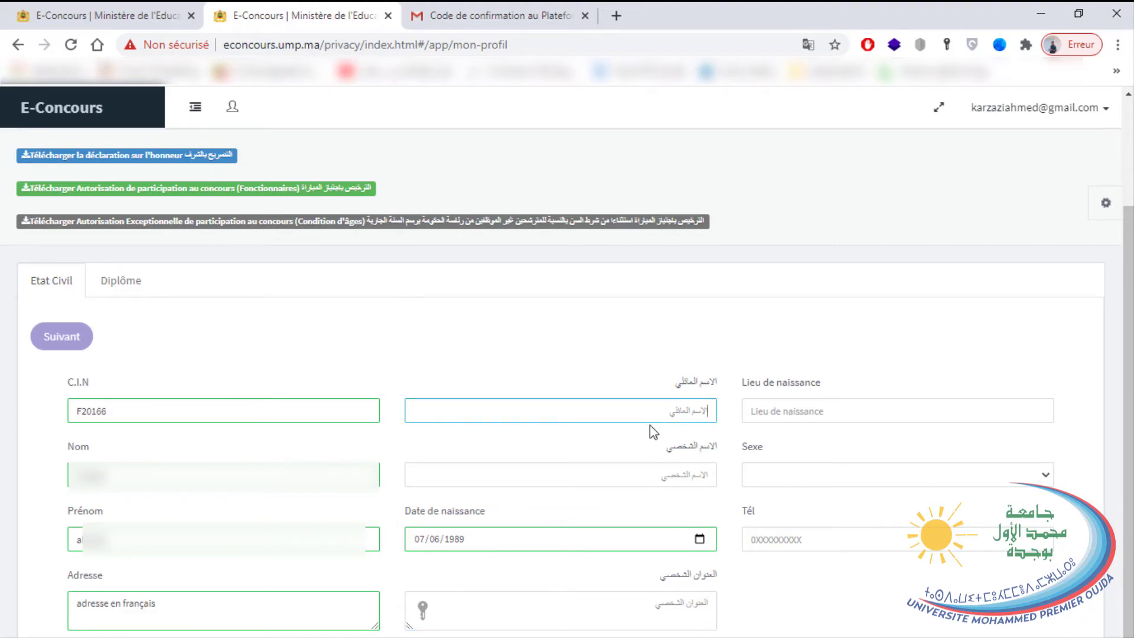
click(643, 470)
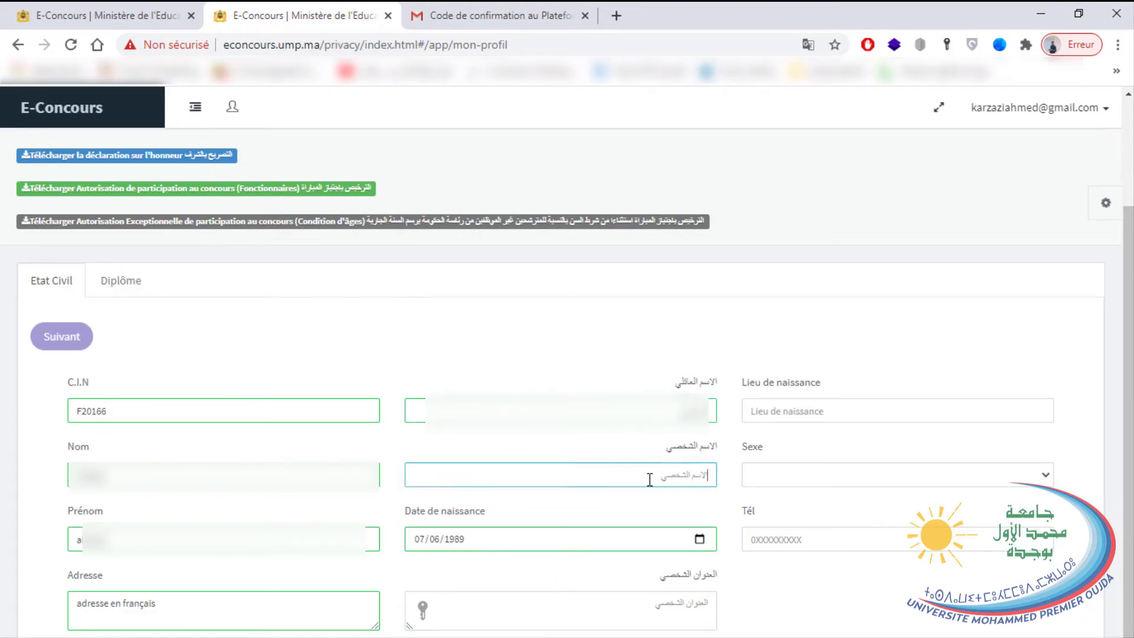
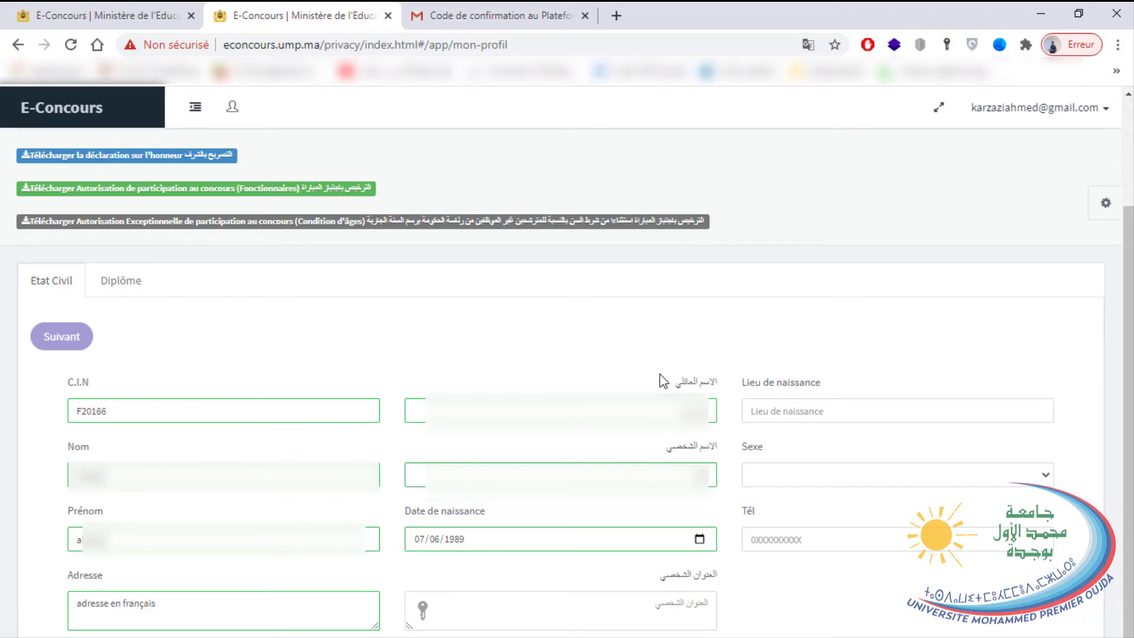
click(786, 409)
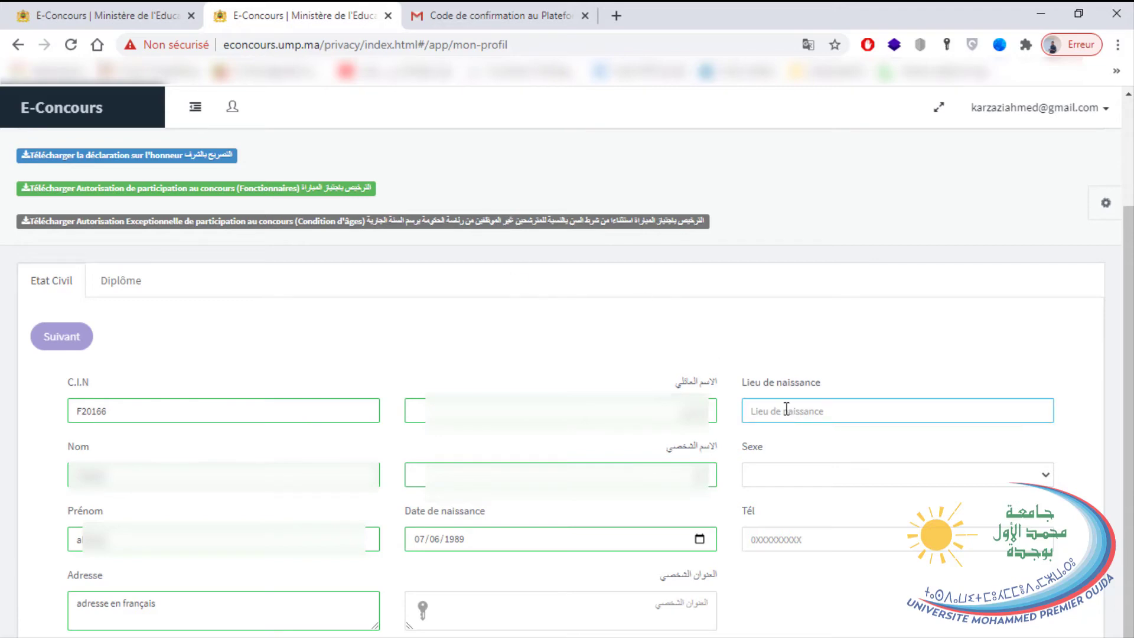
text(oujda)
click(762, 477)
click(768, 499)
Enter the phone number and Arabic address, then save the État civil section.
key(Tab)
text(0600)
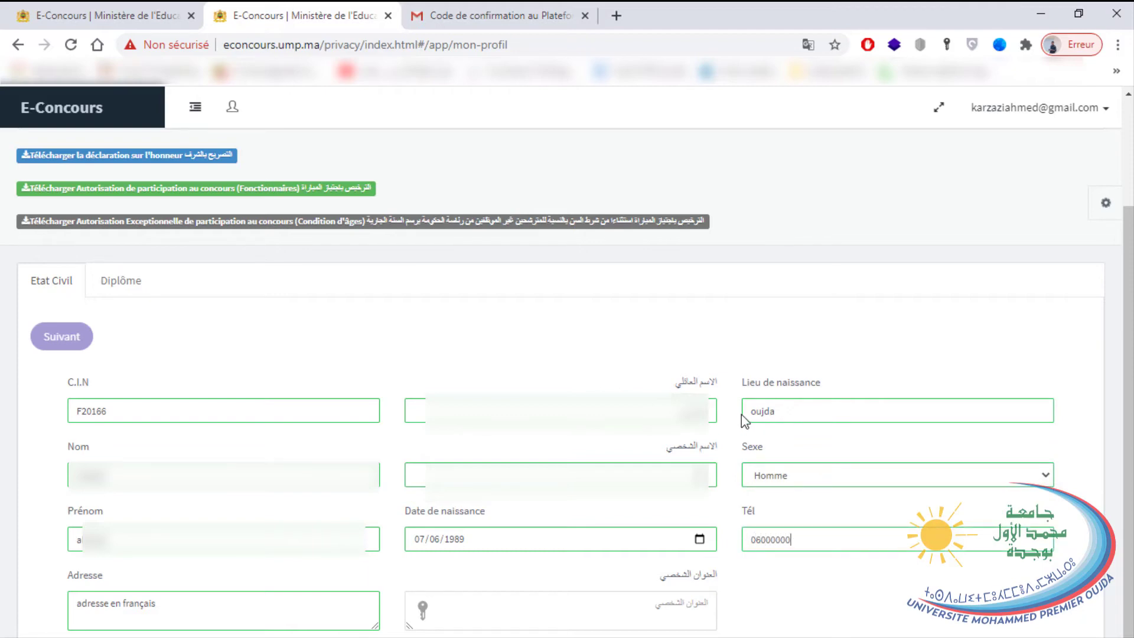
click(654, 618)
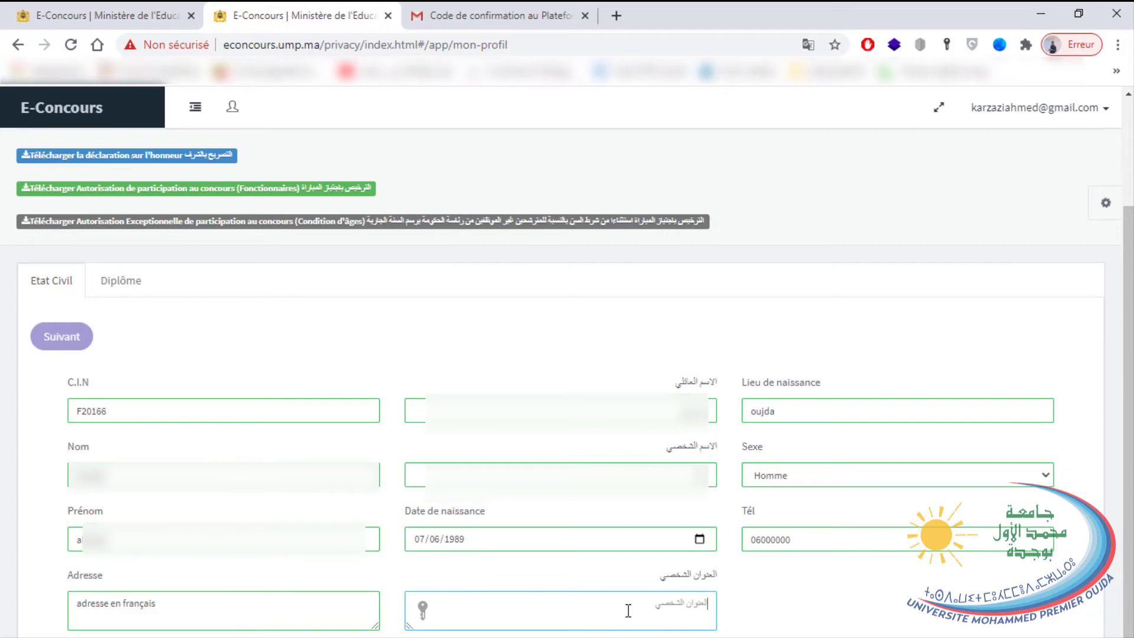
text(العنوان بالعربية)
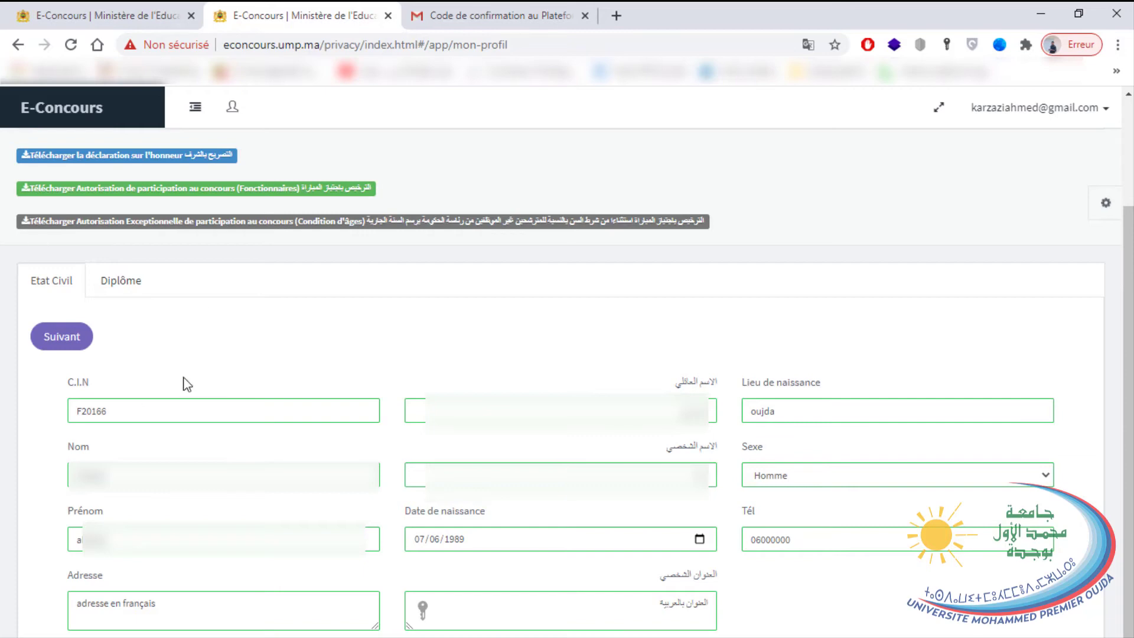
click(74, 335)
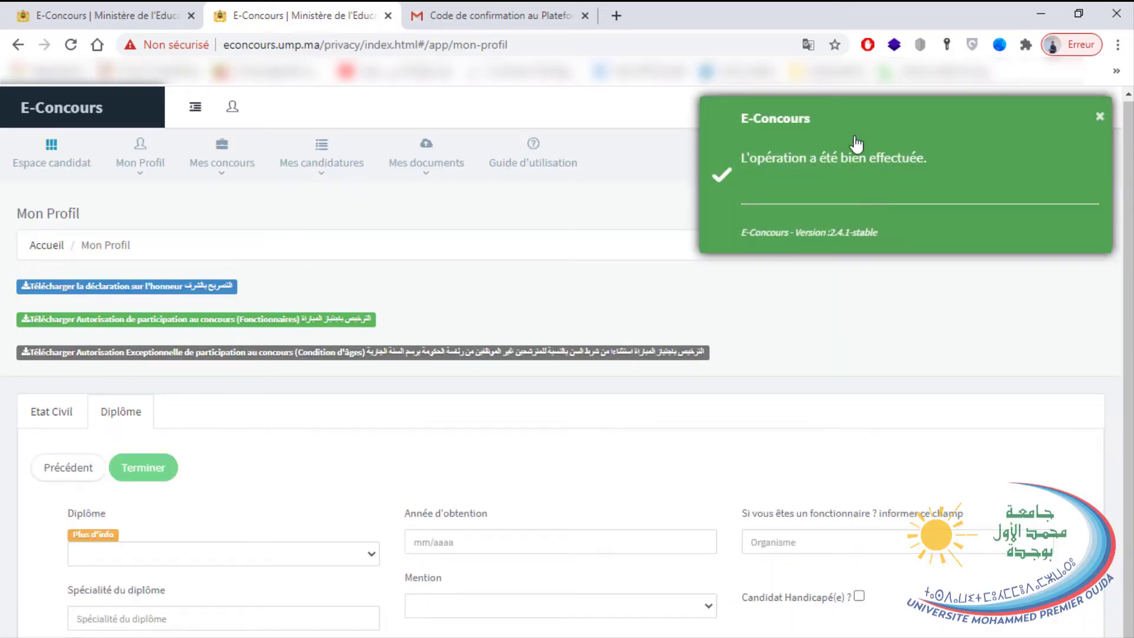
Set the diploma to DTS/DUT/BTS/DEUG in développement informatique, obtained 06/2012, mention Assez-bien.
click(178, 553)
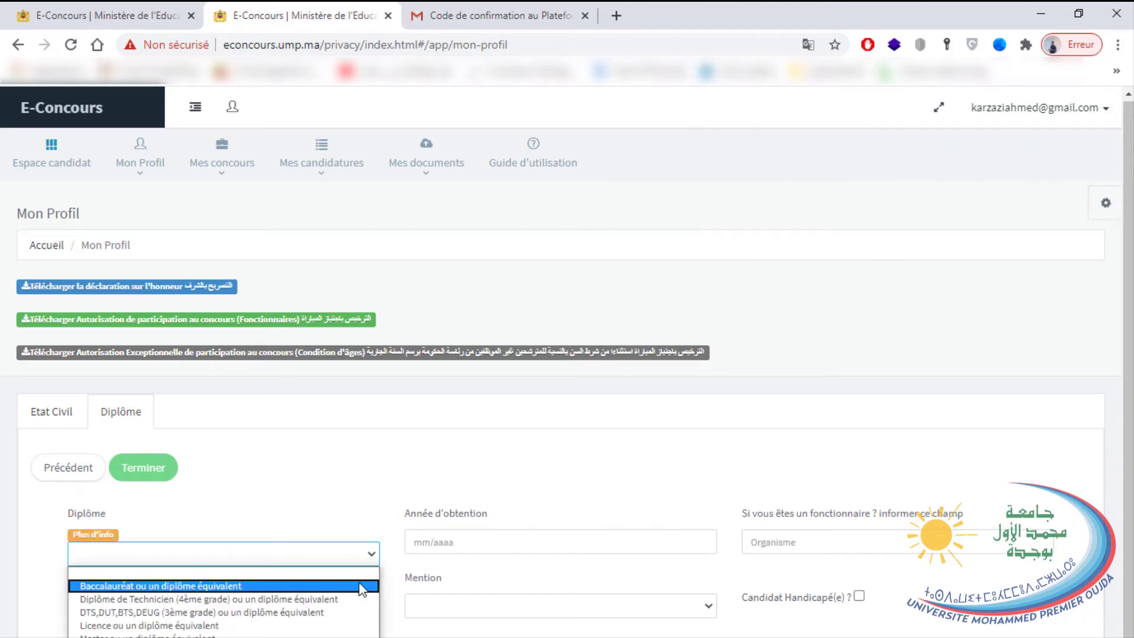
click(165, 612)
click(129, 618)
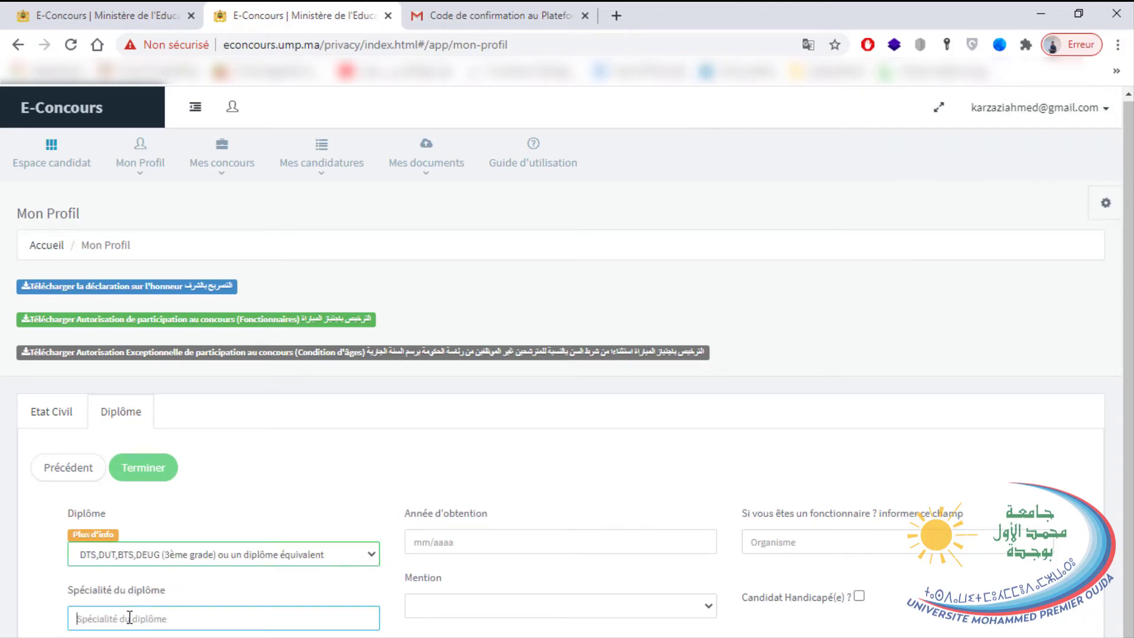
text(d)
key(BackSpace)
text(developpement informatique)
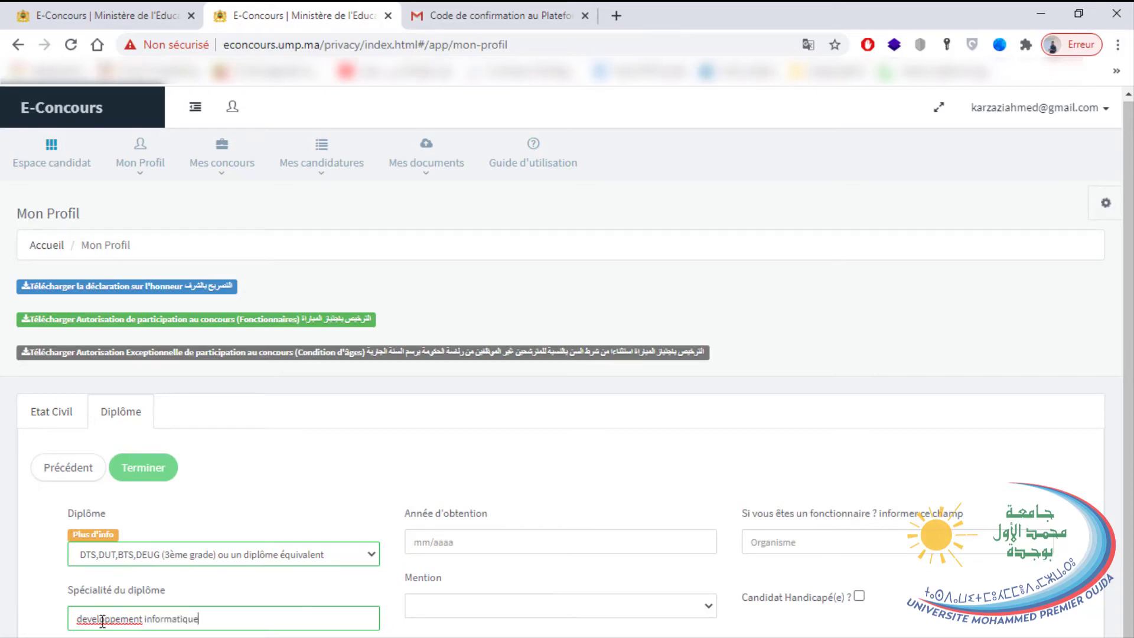
right_click(102, 620)
click(194, 420)
click(518, 539)
text(06/2012)
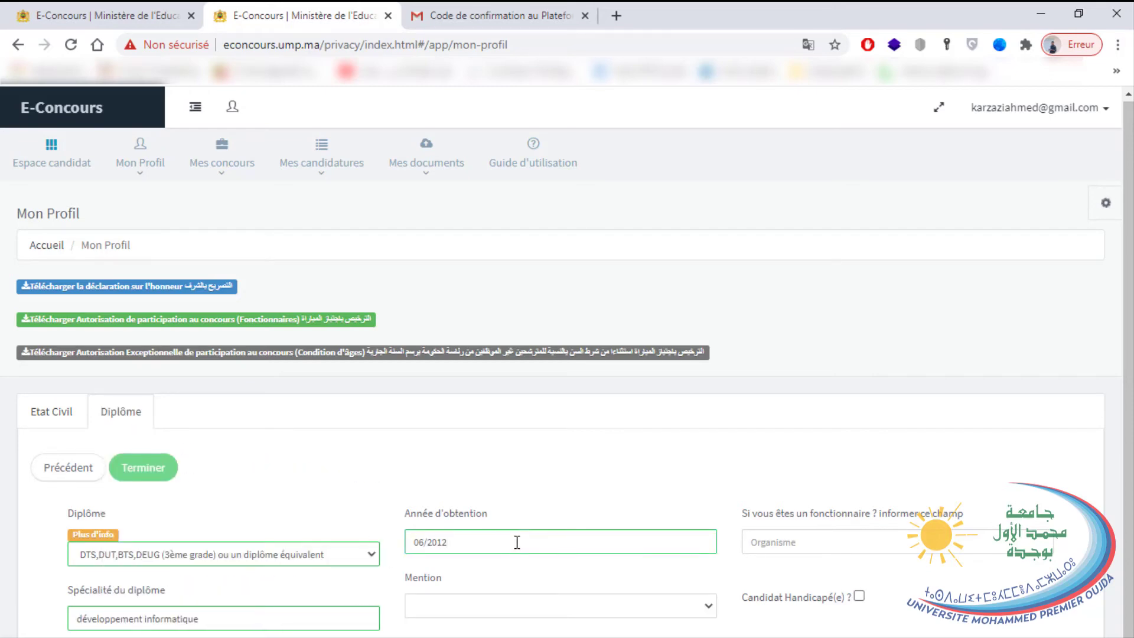
click(561, 606)
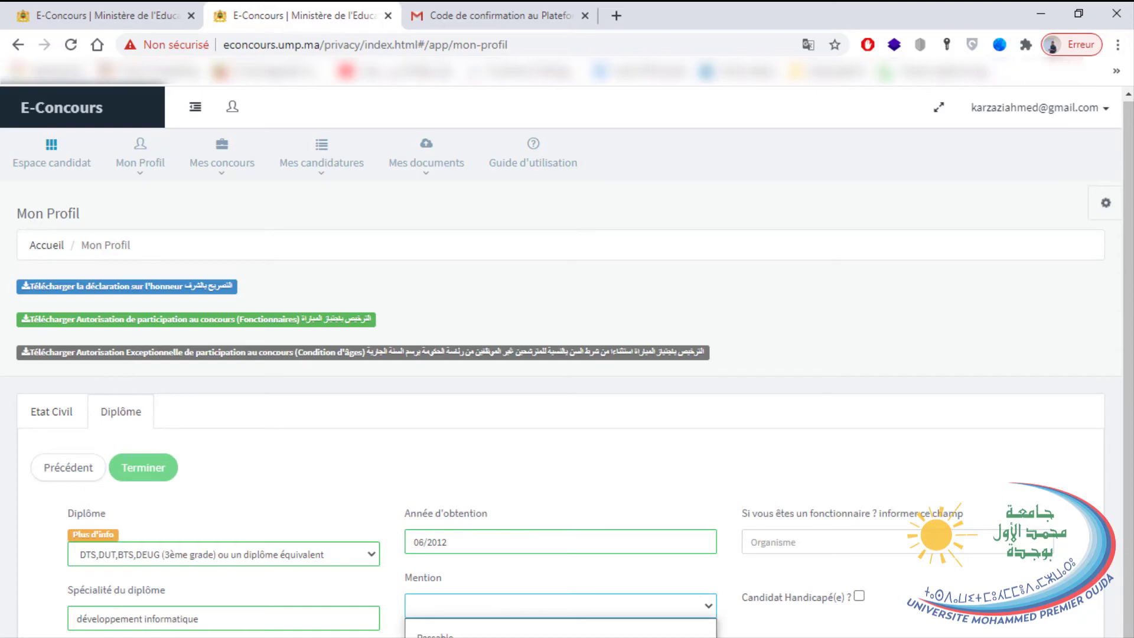
click(448, 633)
Save the Diplôme section and open the attachment import page for the Technicien competition.
click(806, 540)
click(859, 596)
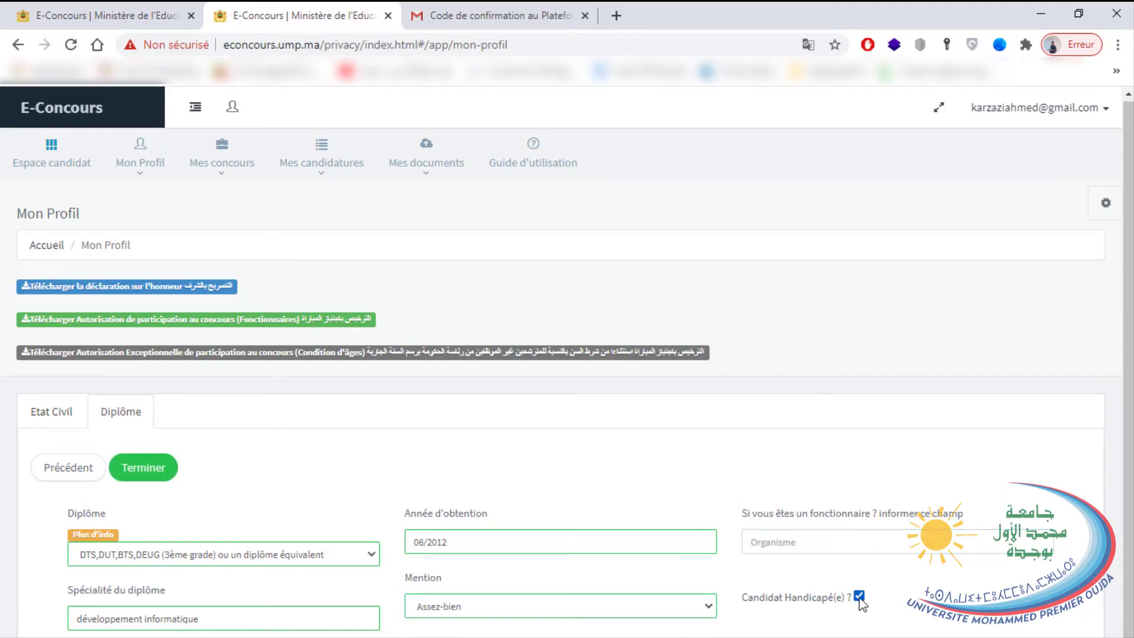
click(859, 596)
click(152, 473)
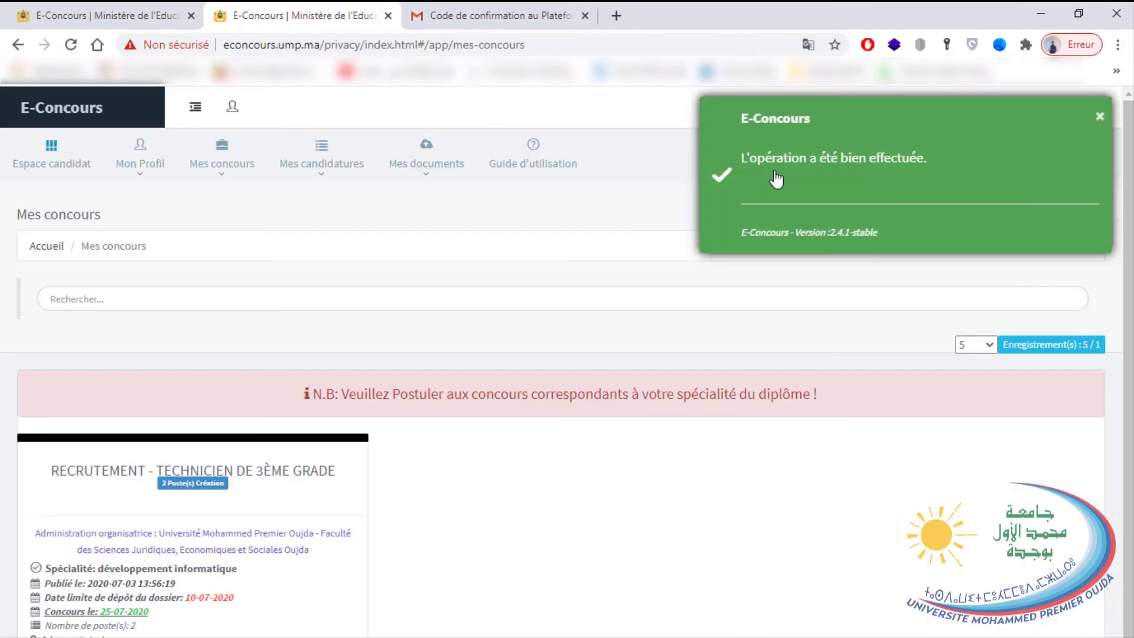
scroll(356, 427, down, 1)
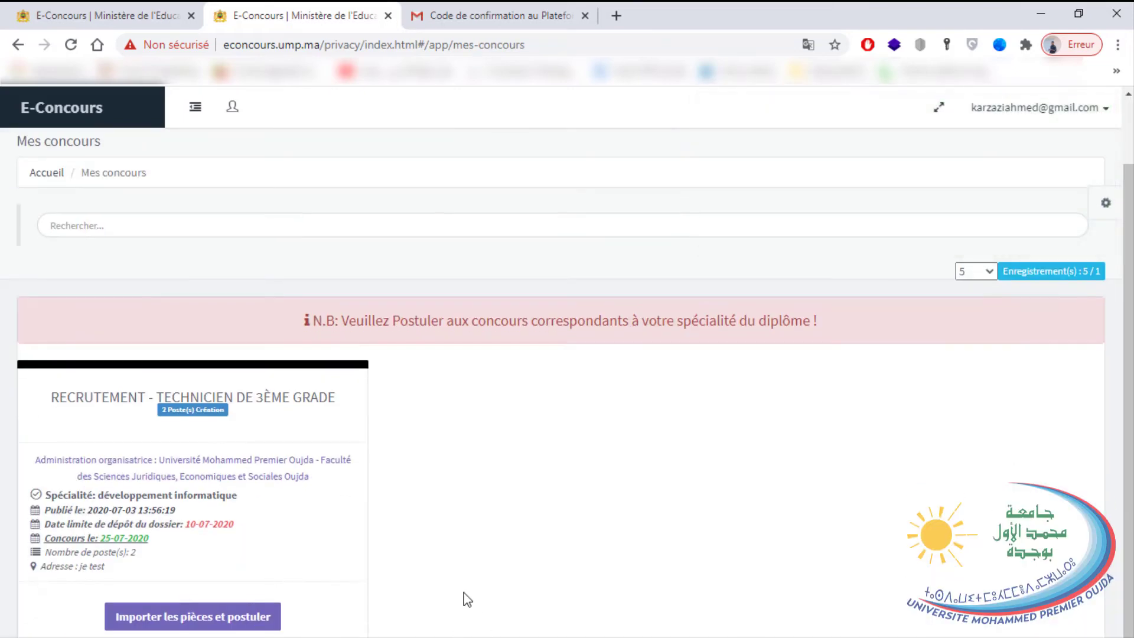
click(199, 625)
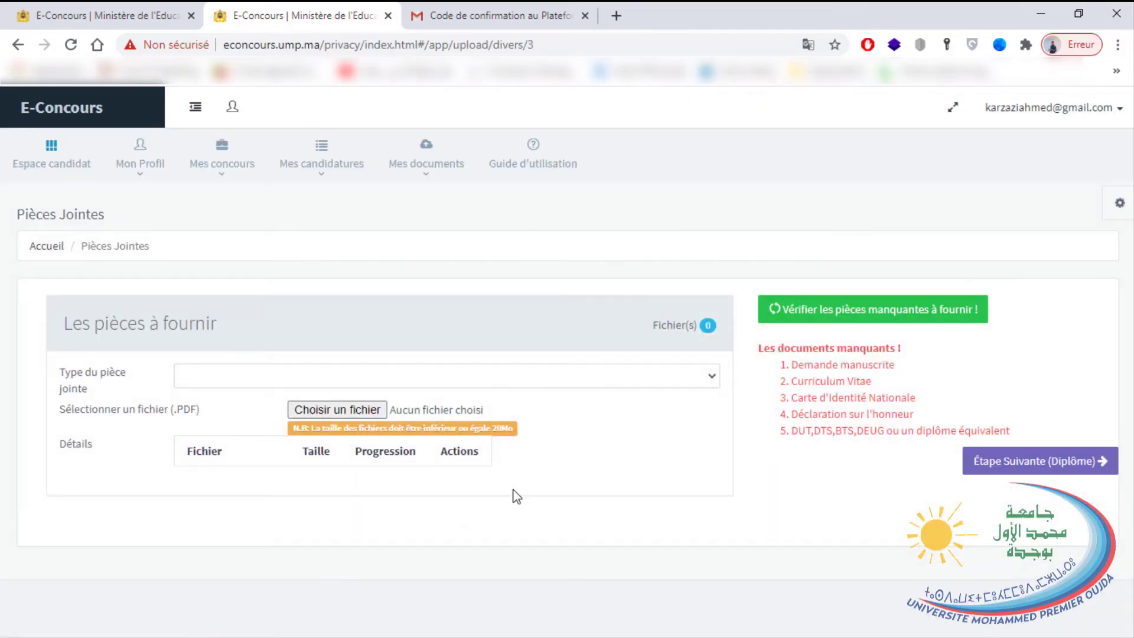
drag(844, 449, 757, 355)
Upload the Demande manuscrite PDF from the E-concours folder as the handwritten application.
click(757, 355)
triple_click(845, 369)
click(584, 376)
click(289, 407)
click(333, 413)
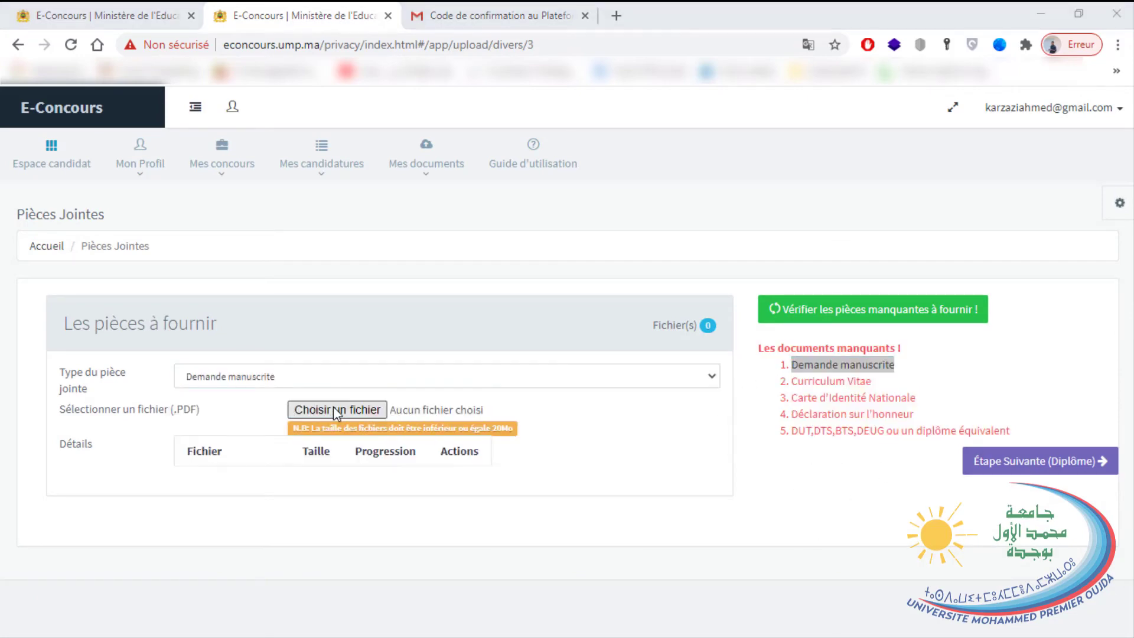
click(38, 124)
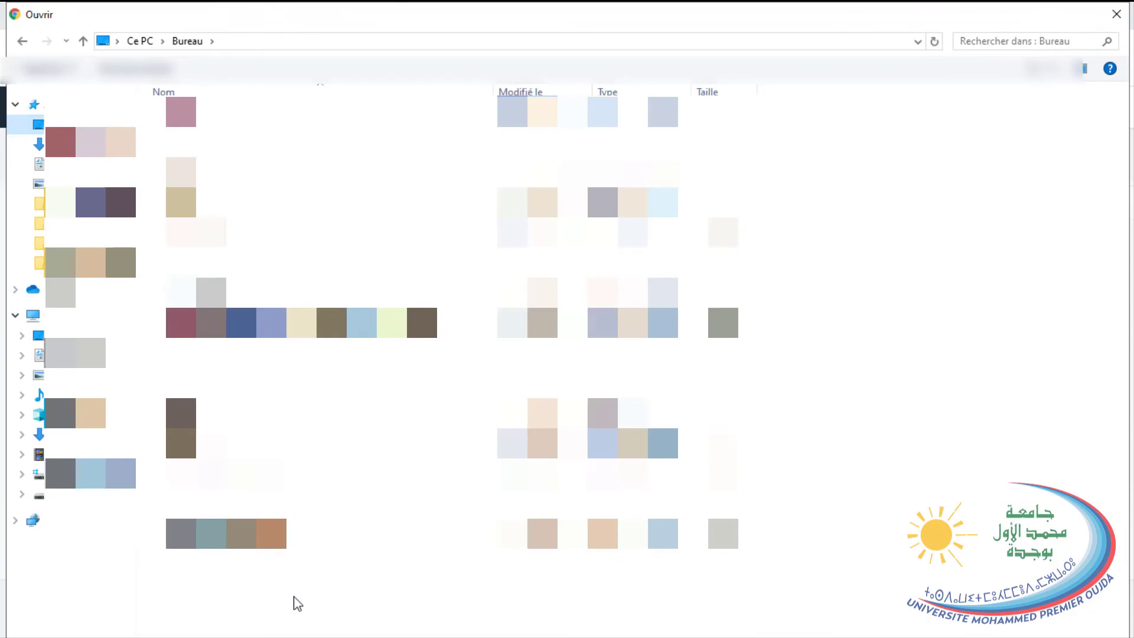
click(59, 495)
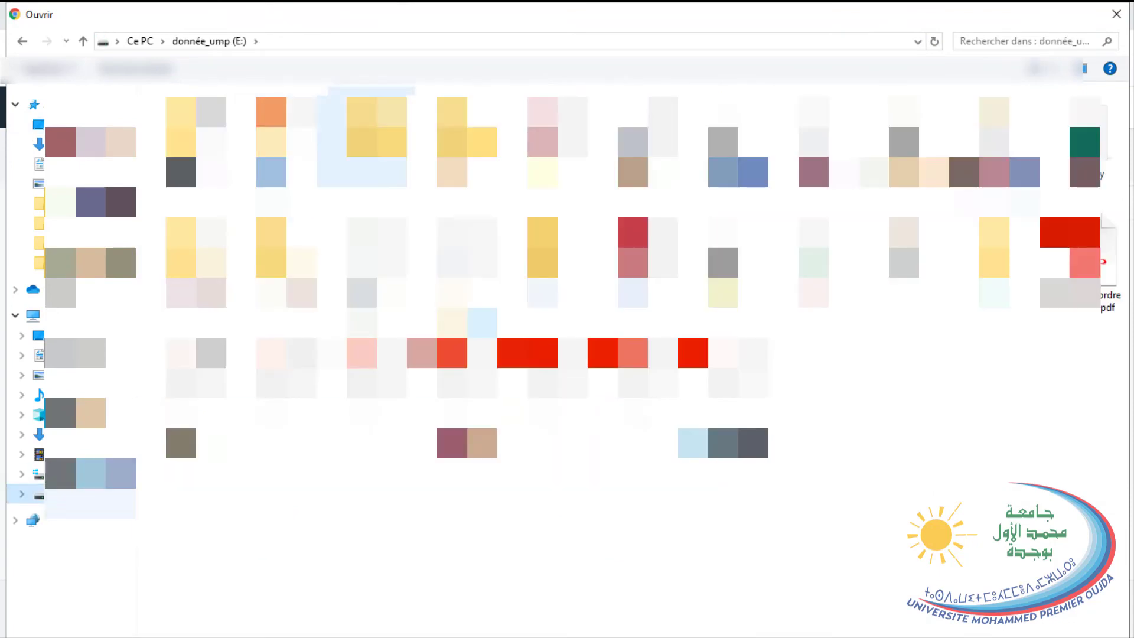
double_click(361, 142)
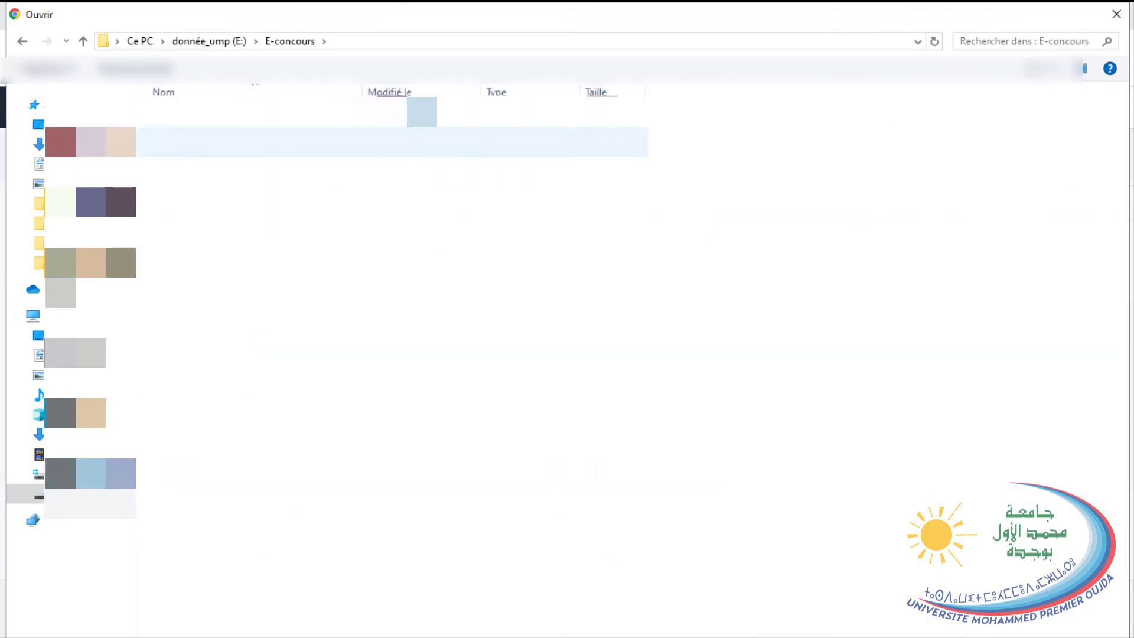
double_click(390, 142)
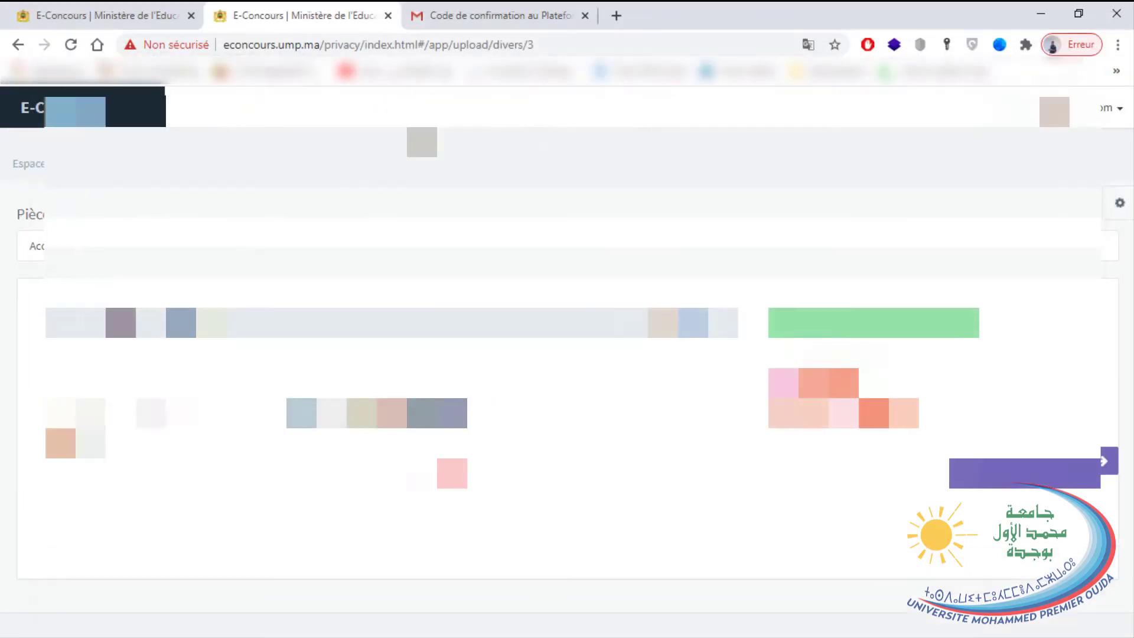
click(462, 484)
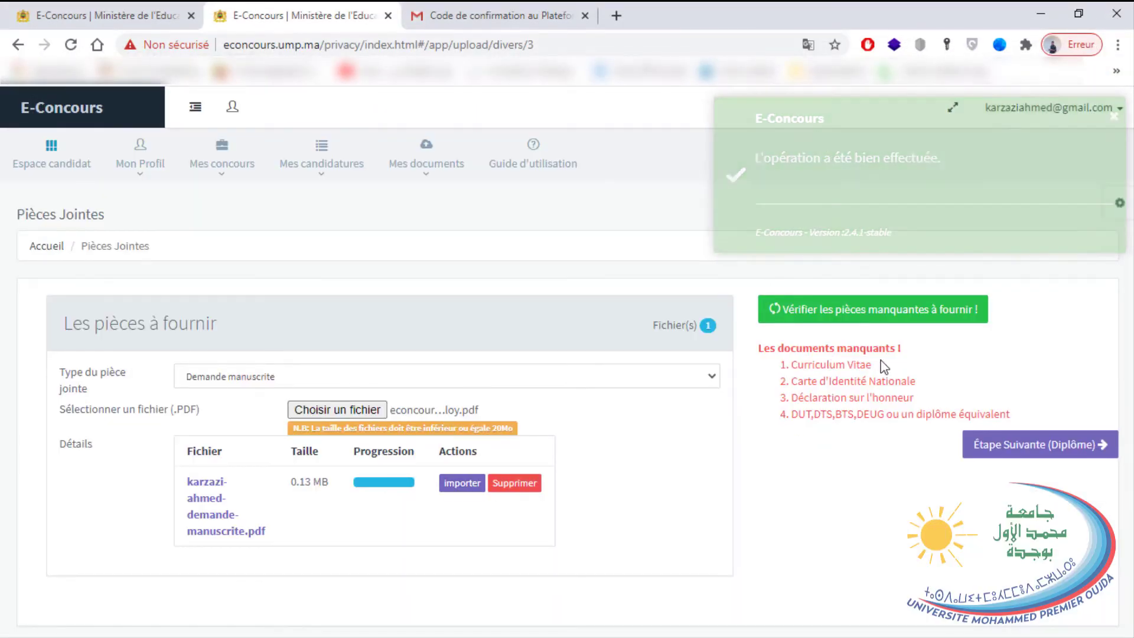
Set the next attachment type to Curriculum Vitae.
drag(873, 364, 792, 364)
click(464, 379)
click(266, 427)
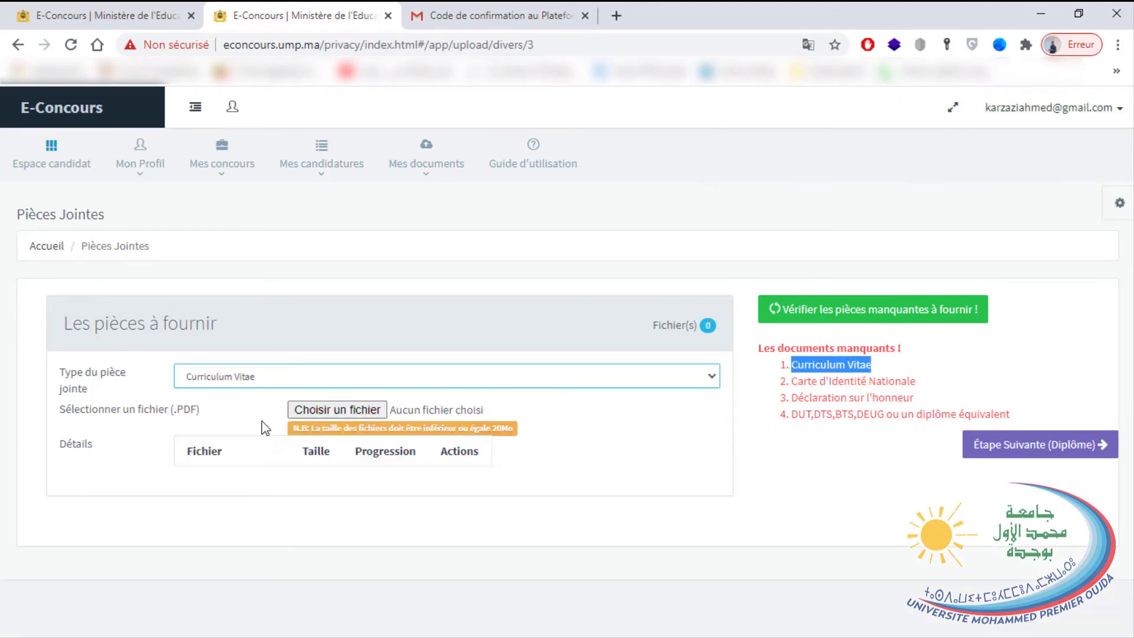
Upload the CV PDF as the Curriculum Vitae attachment.
click(331, 409)
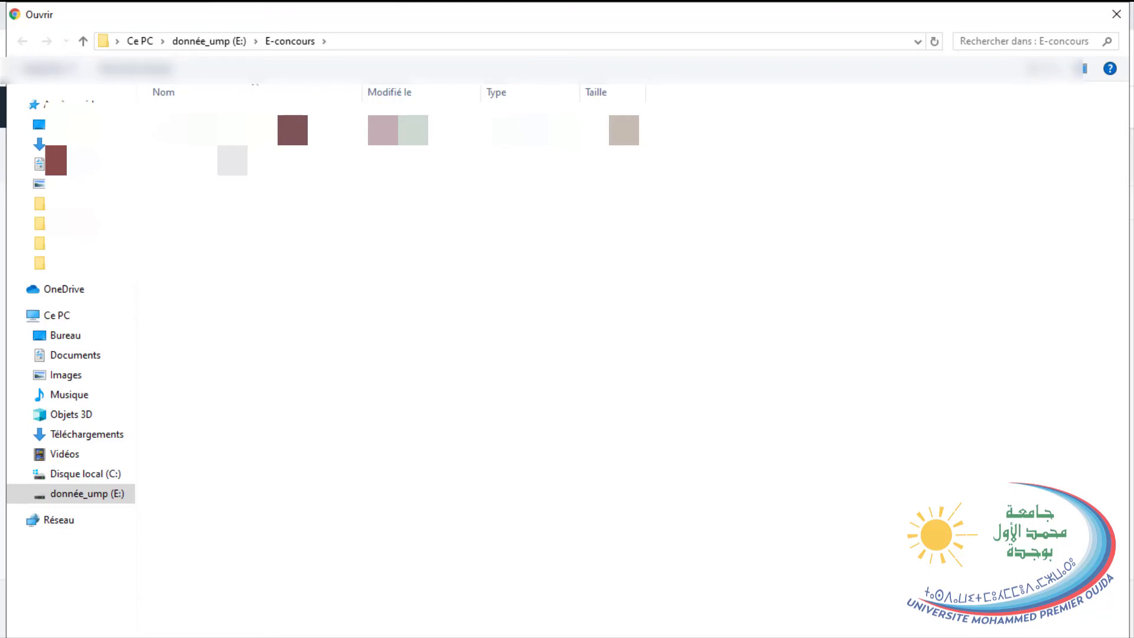
key(Return)
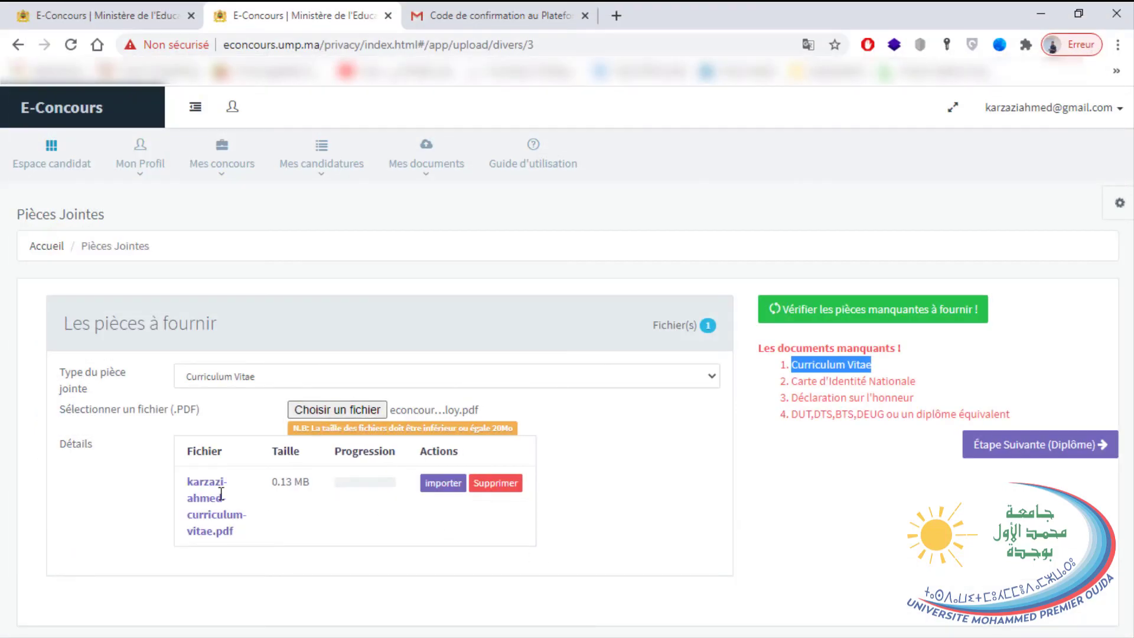
click(458, 498)
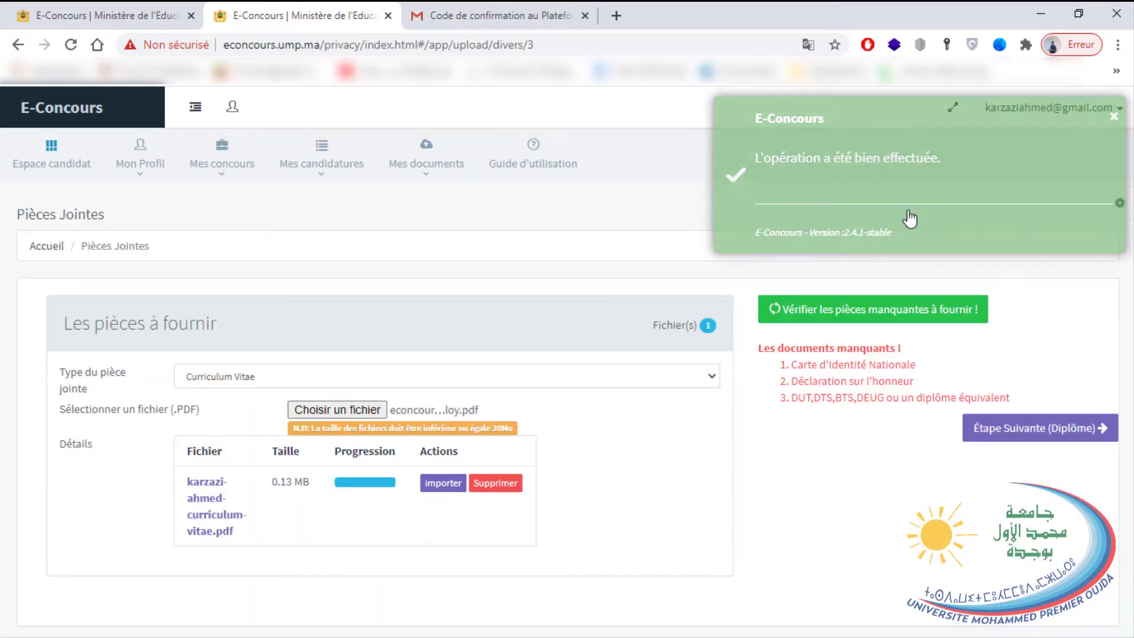
Upload the ID card PDF as the Carte d'Identité Nationale attachment.
click(476, 378)
click(812, 364)
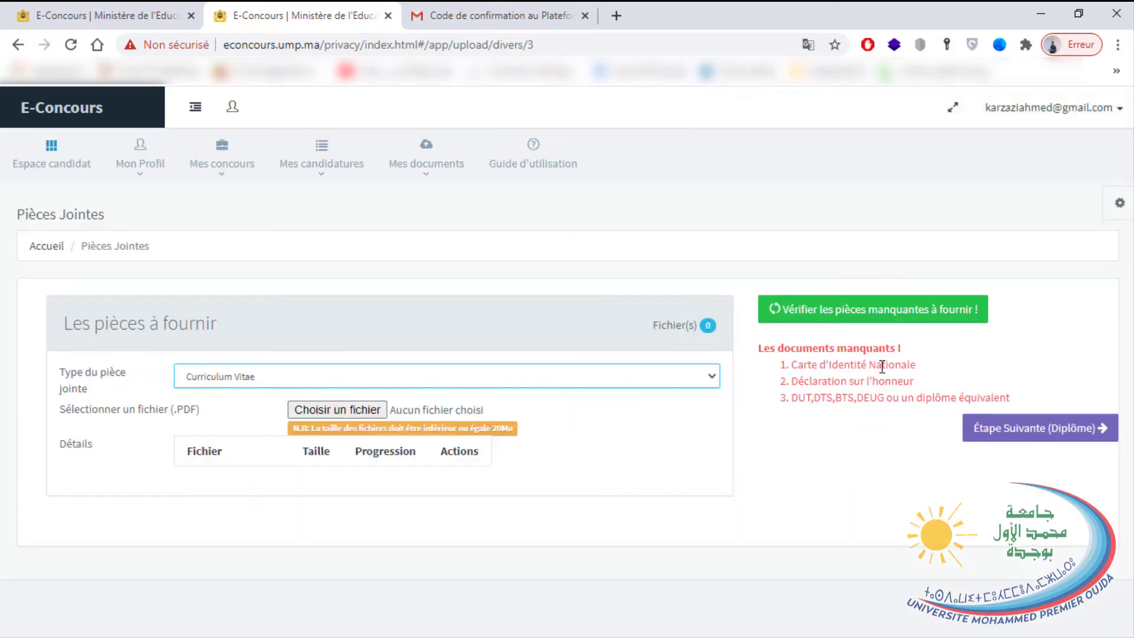
triple_click(812, 364)
click(309, 378)
click(241, 434)
click(332, 409)
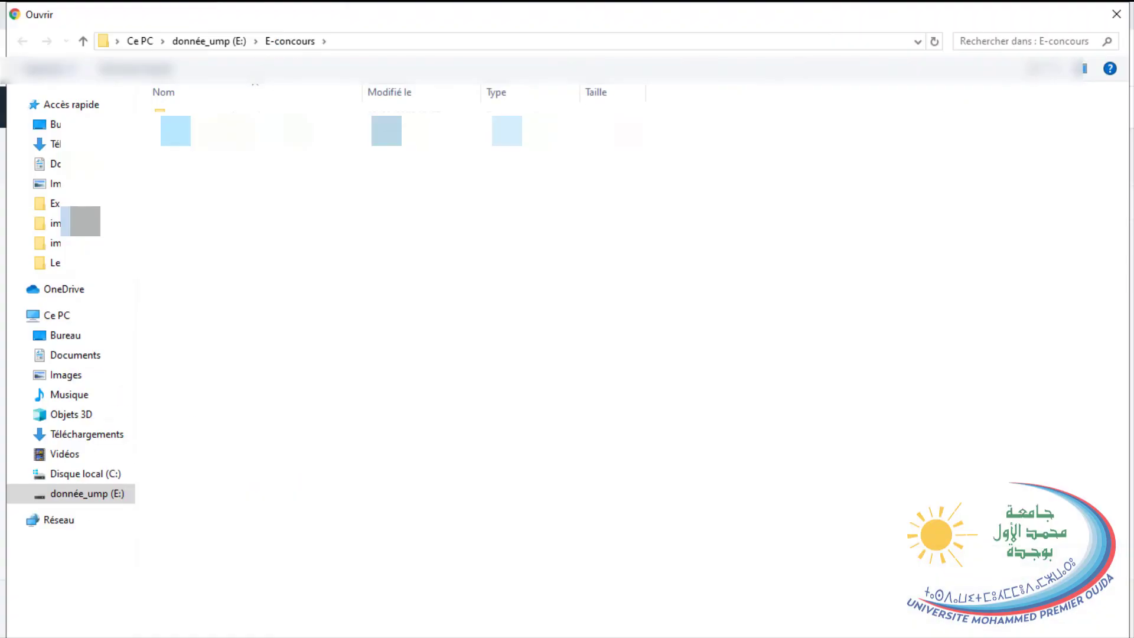
key(Return)
click(454, 484)
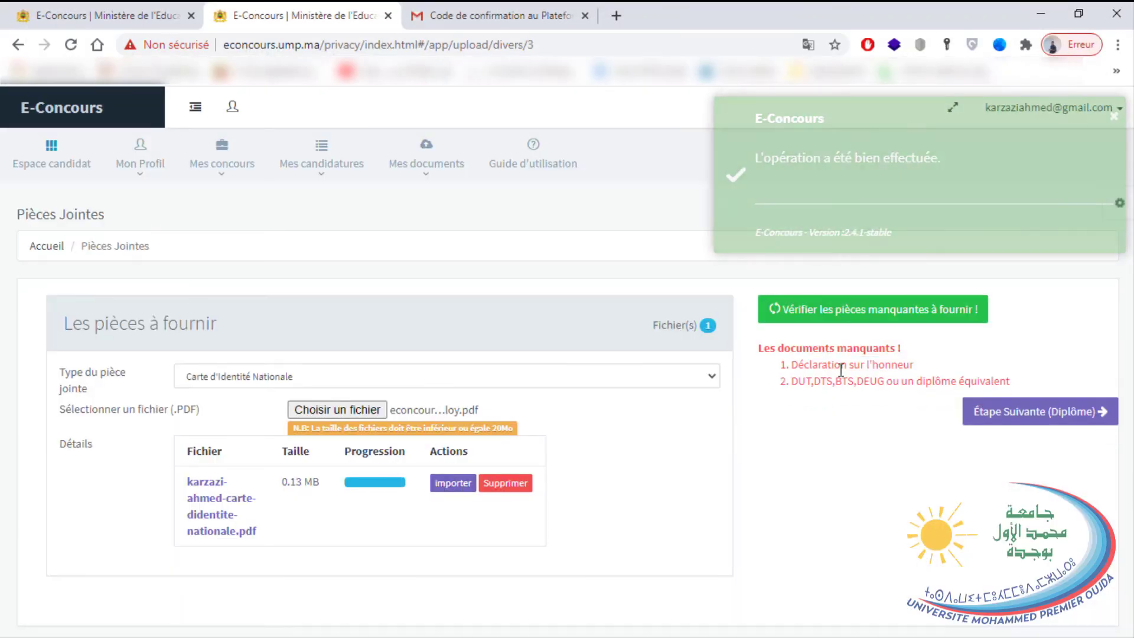
Upload the Déclaration sur l'honneur PDF, leaving only the DUT/DTS/BTS/DEUG diploma missing.
click(481, 379)
click(287, 448)
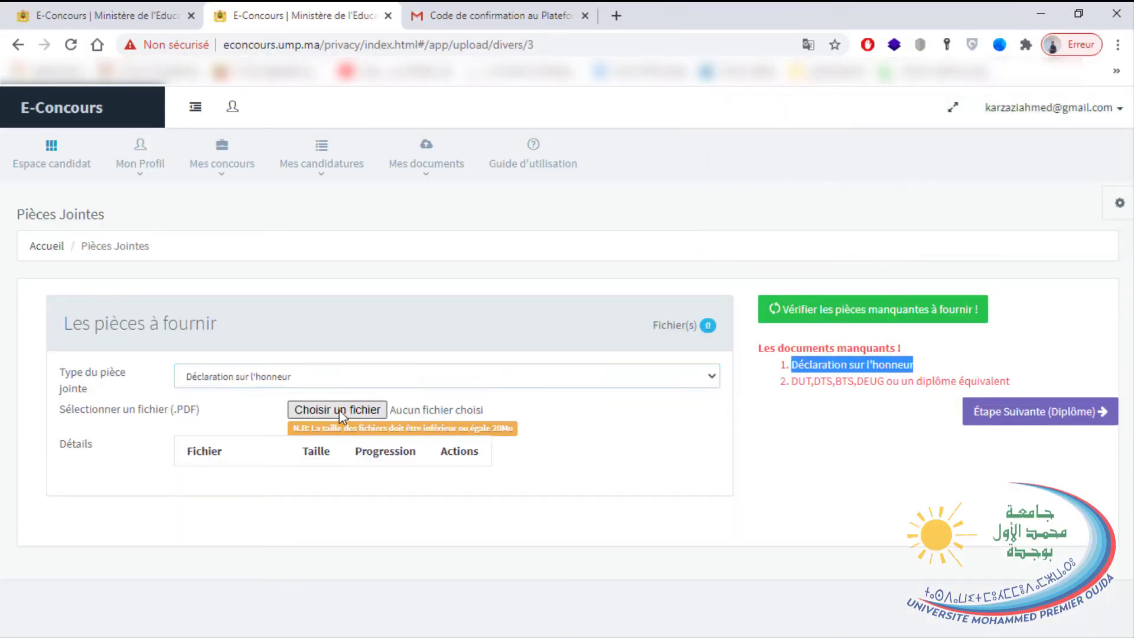
click(337, 409)
key(Return)
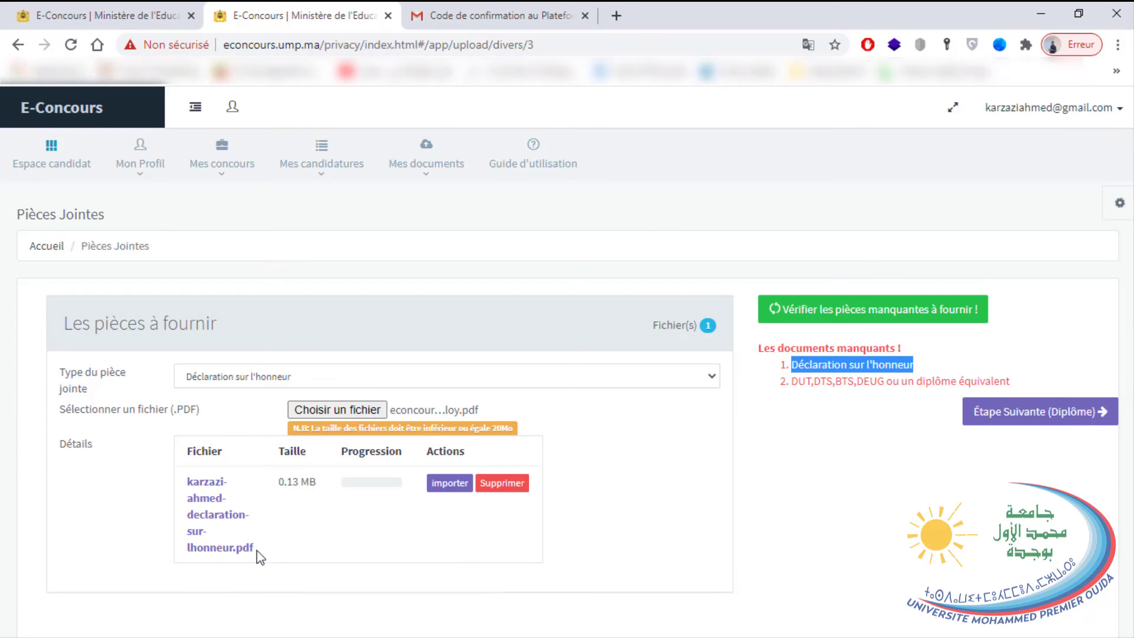
drag(255, 549, 245, 548)
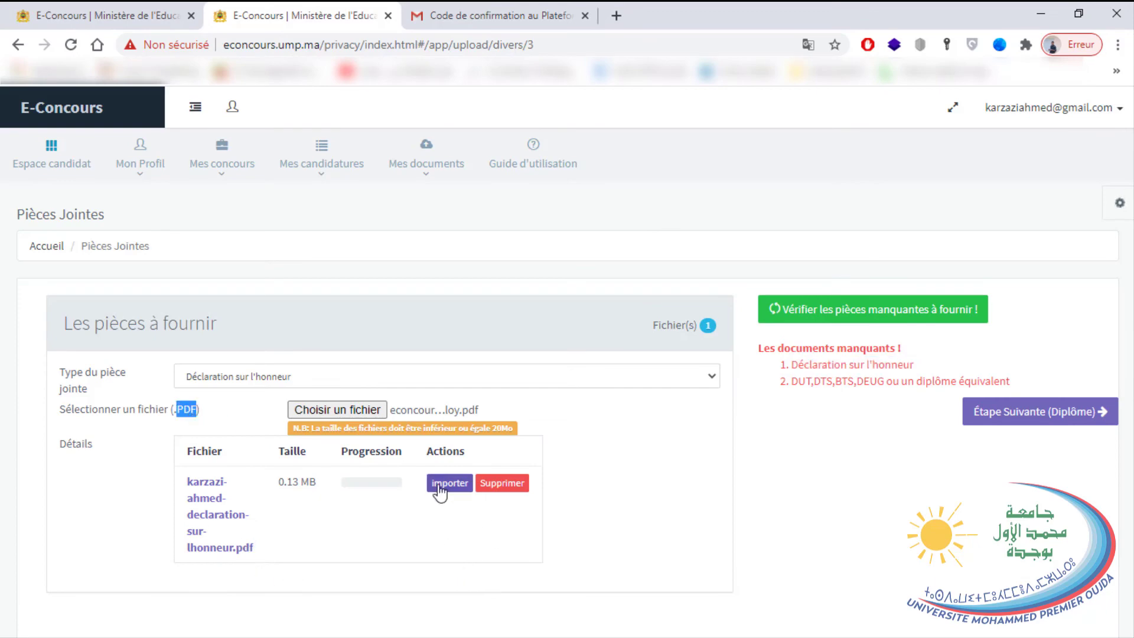
click(439, 482)
triple_click(850, 365)
click(496, 373)
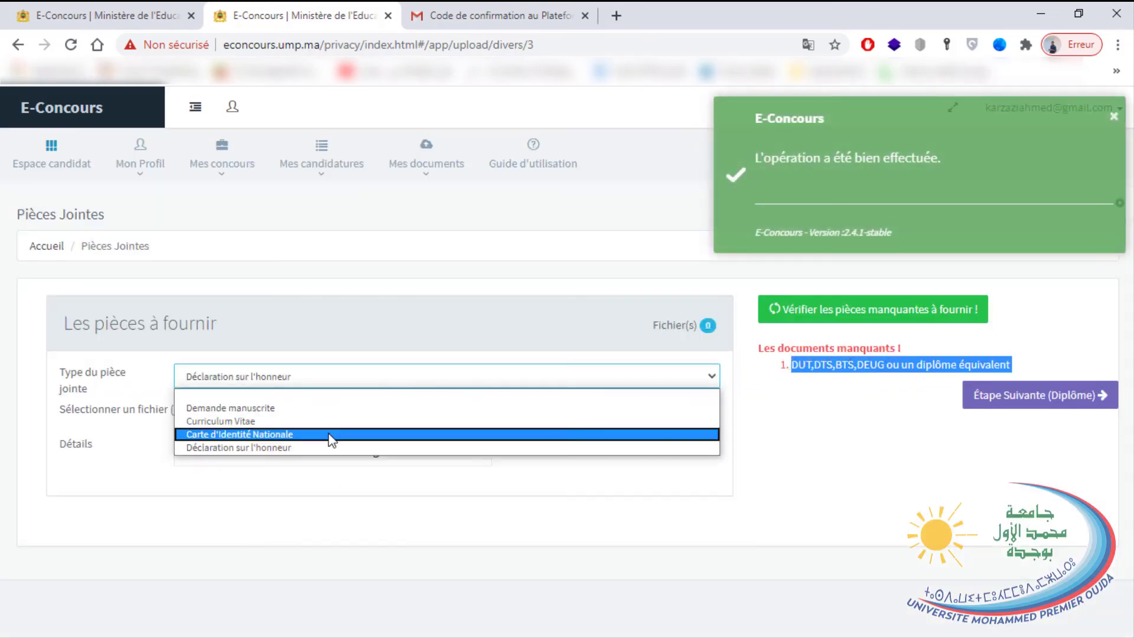
click(406, 561)
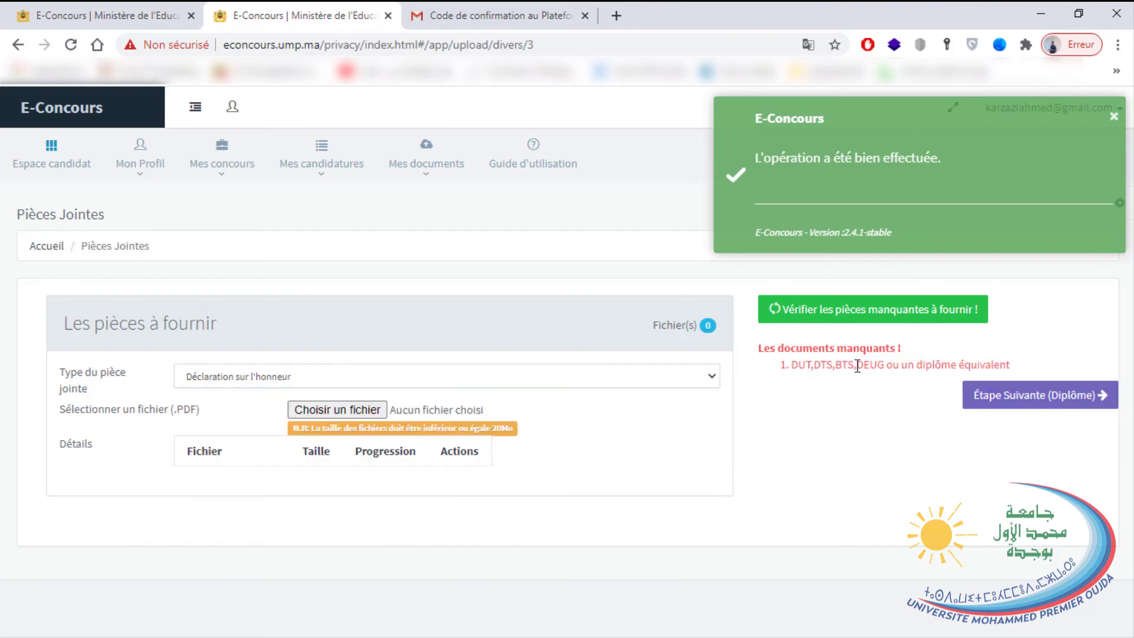
click(580, 379)
On the Diplôme step, set the diploma type to Marocain and attachment type DUT,DTS,BTS,DEUG.
click(974, 404)
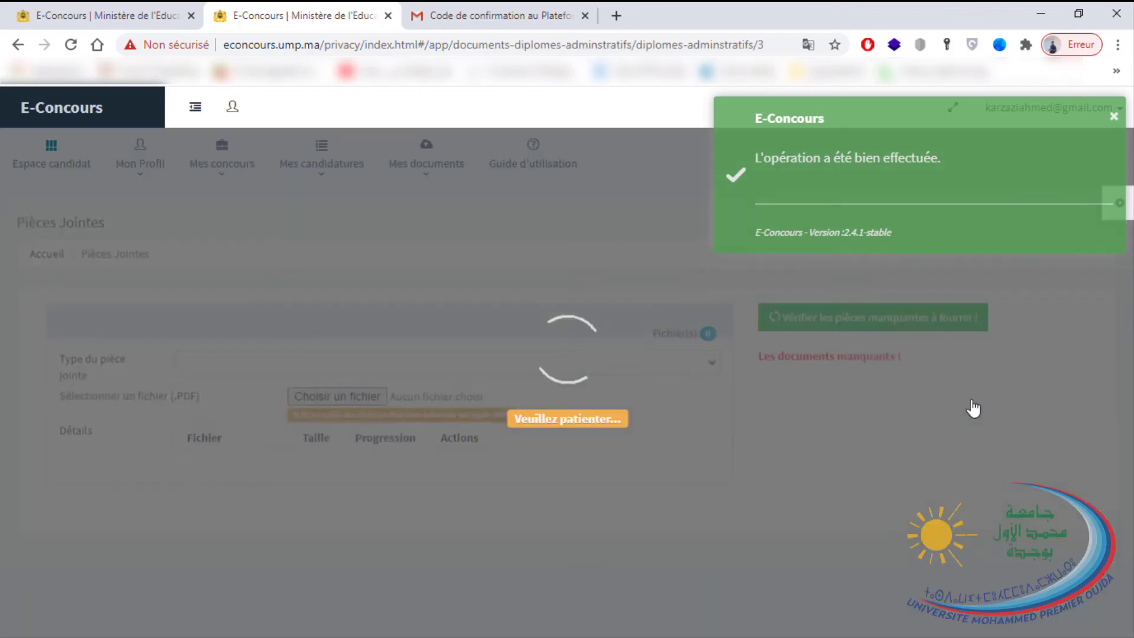
triple_click(844, 365)
click(620, 378)
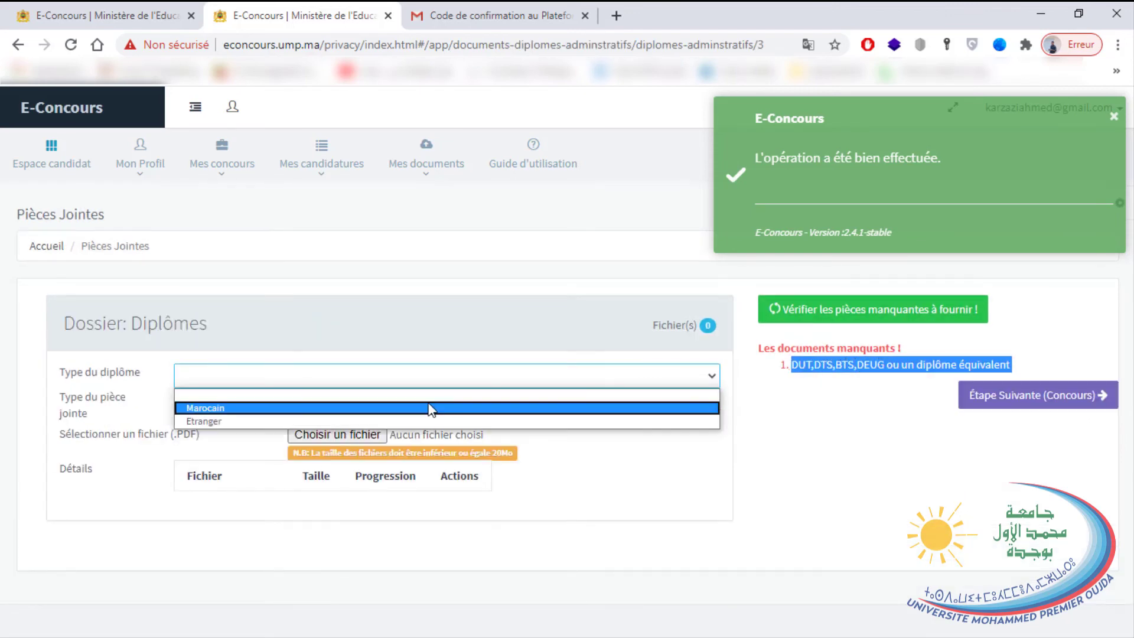
click(331, 408)
click(369, 401)
click(354, 433)
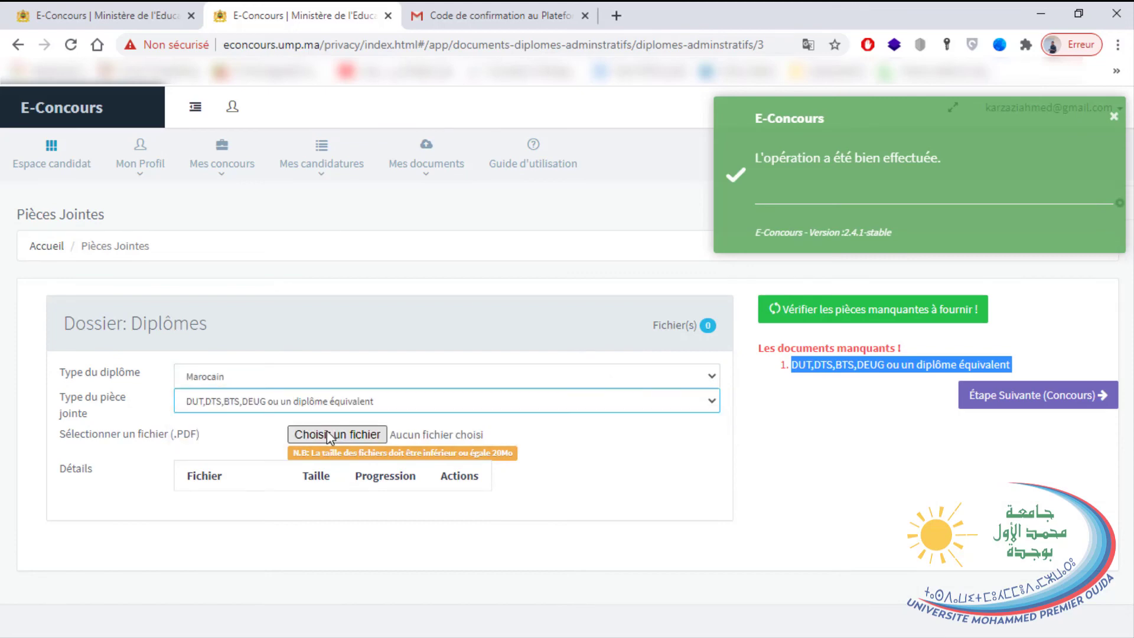
Check the attachment types offered for Etranger, then set the diploma type back to Marocain.
click(296, 376)
click(288, 408)
click(259, 403)
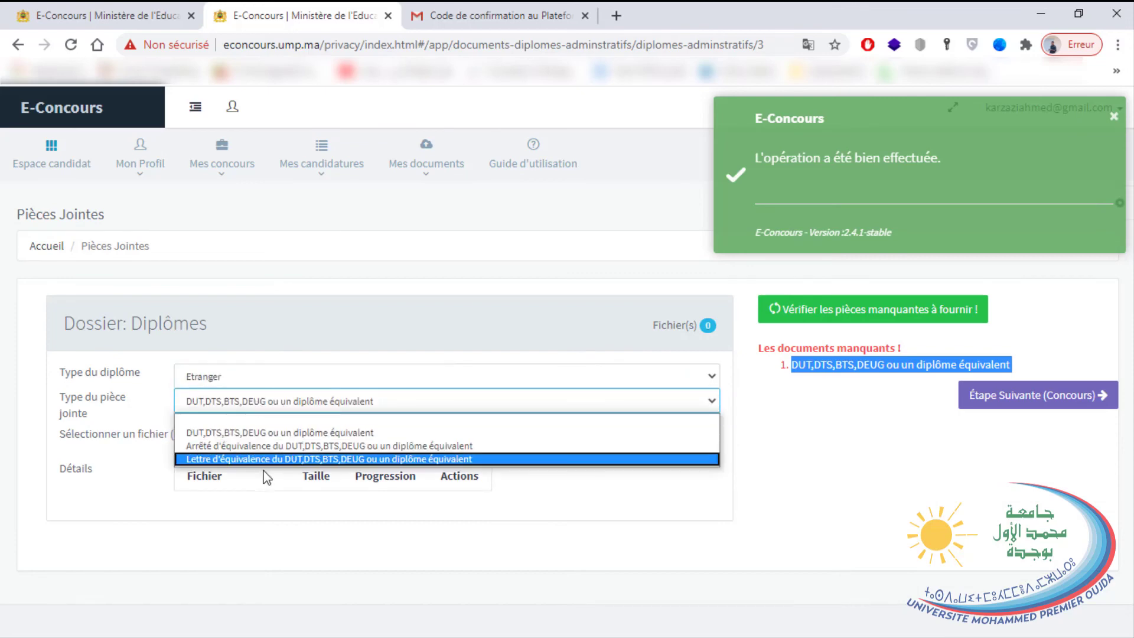
click(327, 405)
click(246, 379)
click(307, 399)
Choose the diploma PDF file and import it.
click(343, 437)
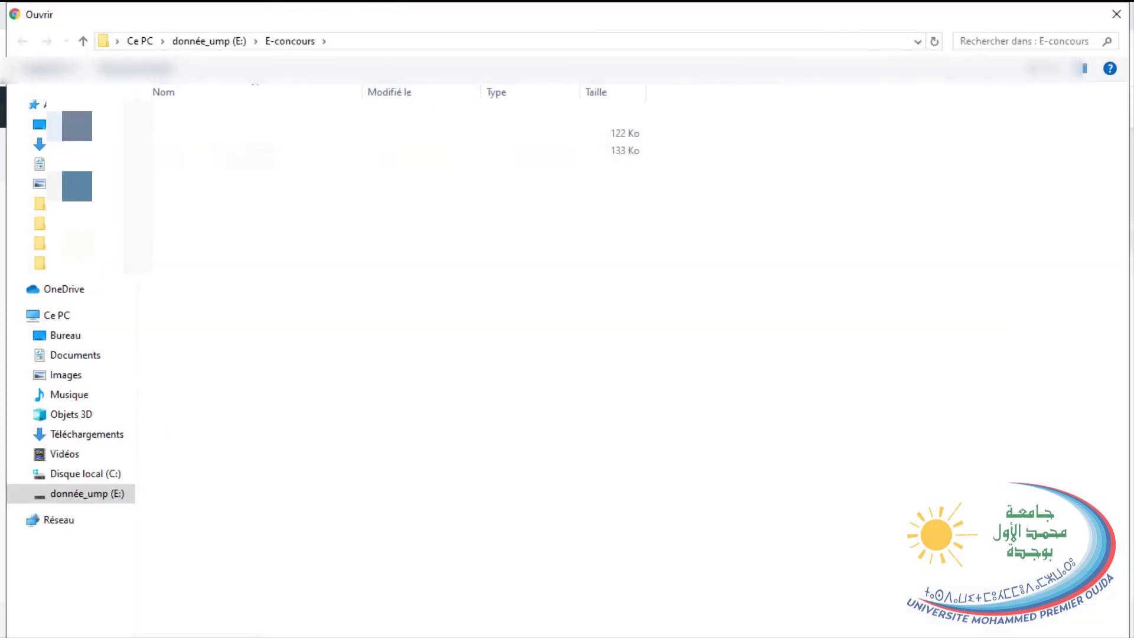
click(266, 150)
double_click(266, 149)
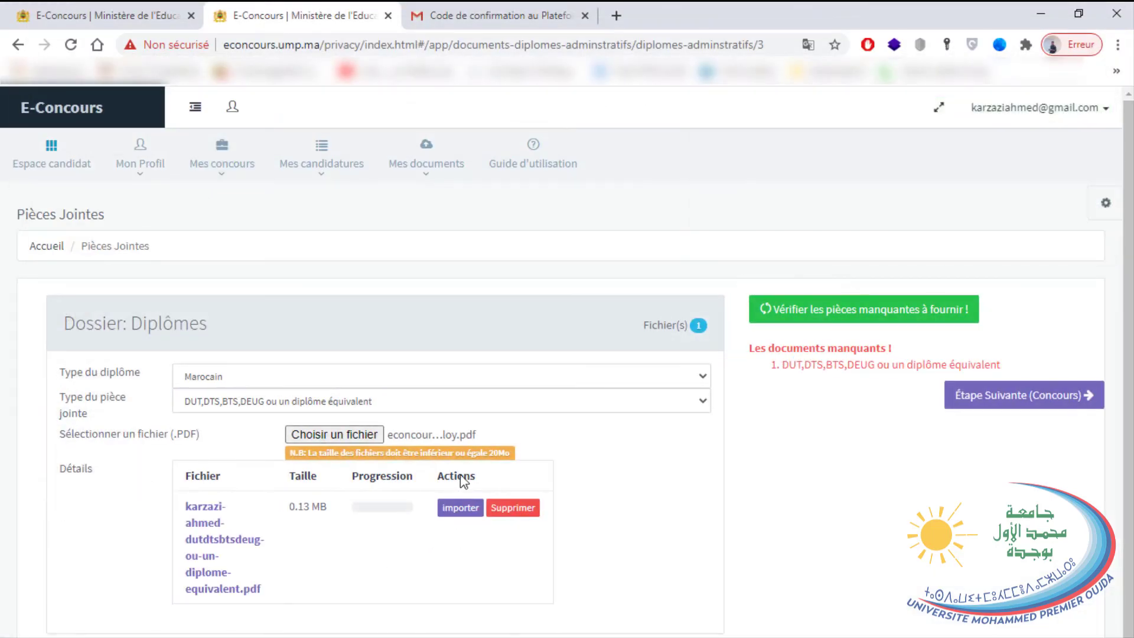
click(461, 508)
scroll(598, 591, down, 3)
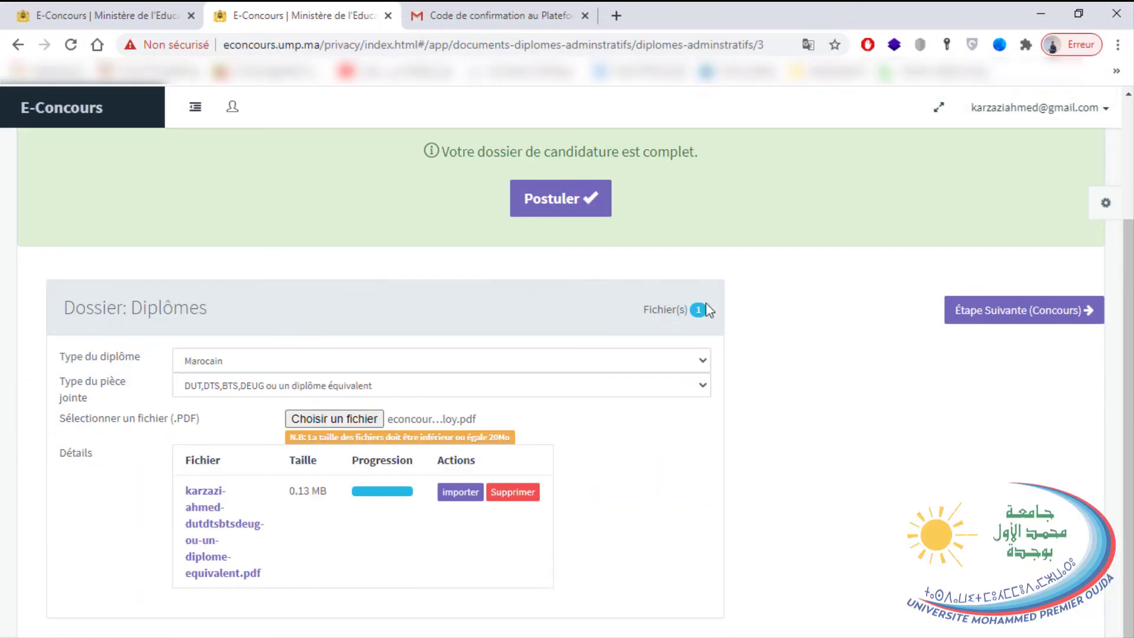
Apply for Technicien de 3ème grade with Postuler and confirm with OK.
scroll(841, 355, up, 3)
drag(700, 305, 389, 289)
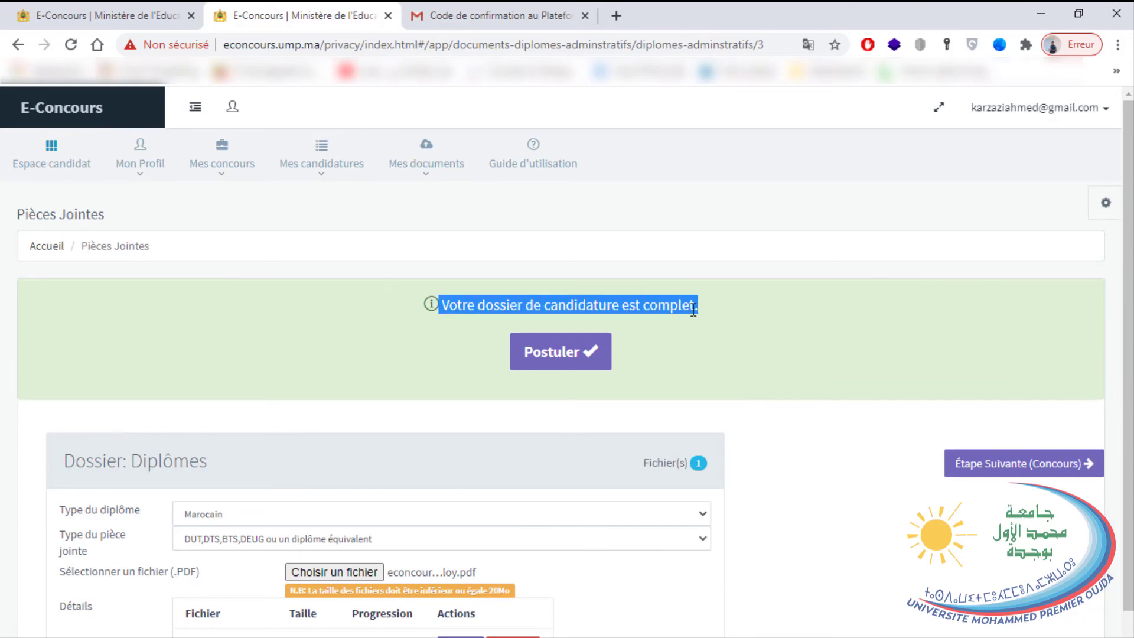
click(567, 353)
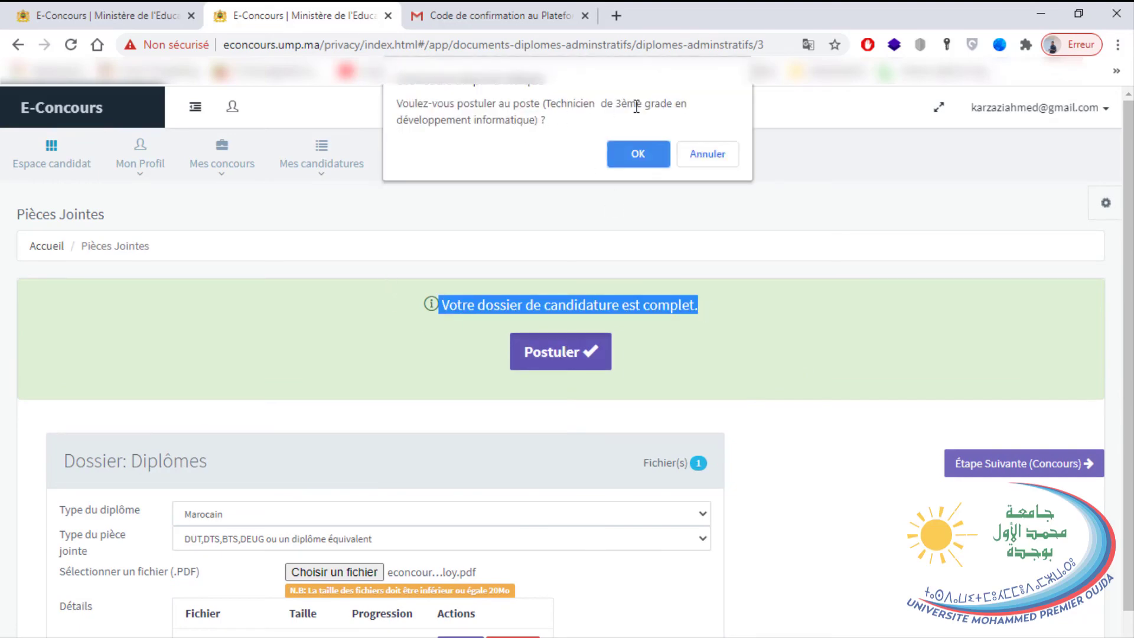
click(638, 155)
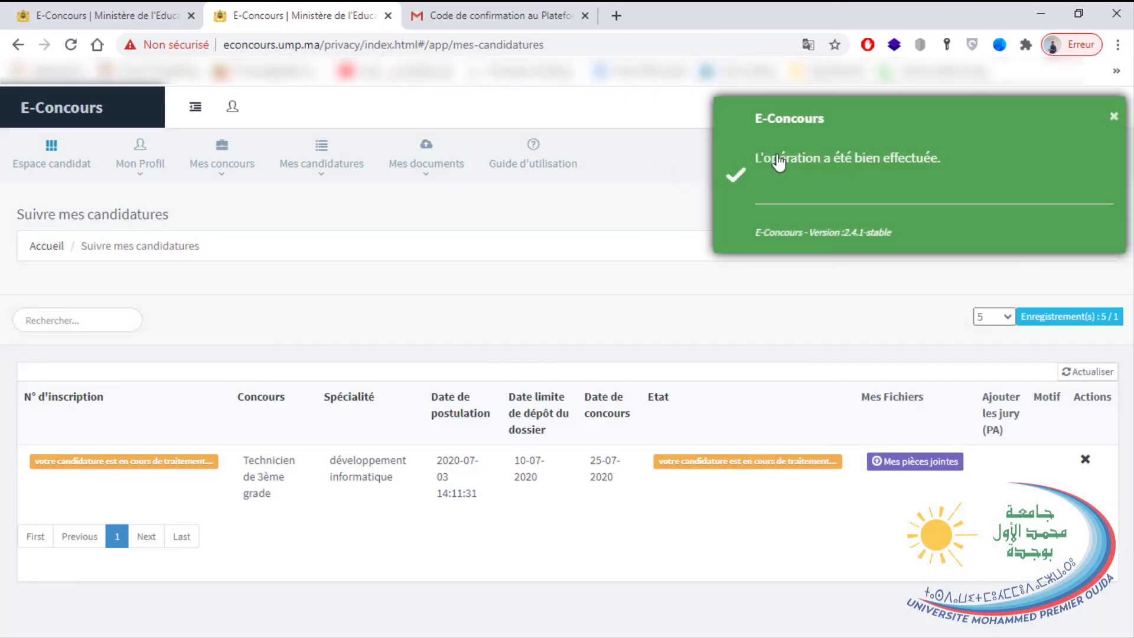
Review the application status and open its attached documents ('Mes pièces jointes').
drag(664, 461, 832, 464)
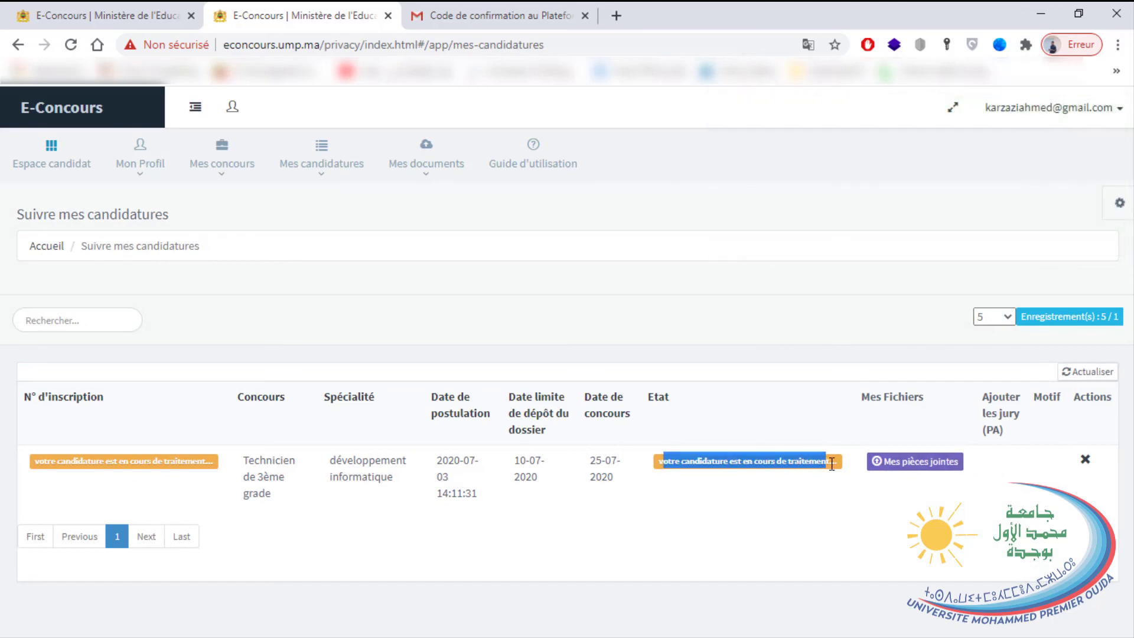
triple_click(689, 480)
click(908, 463)
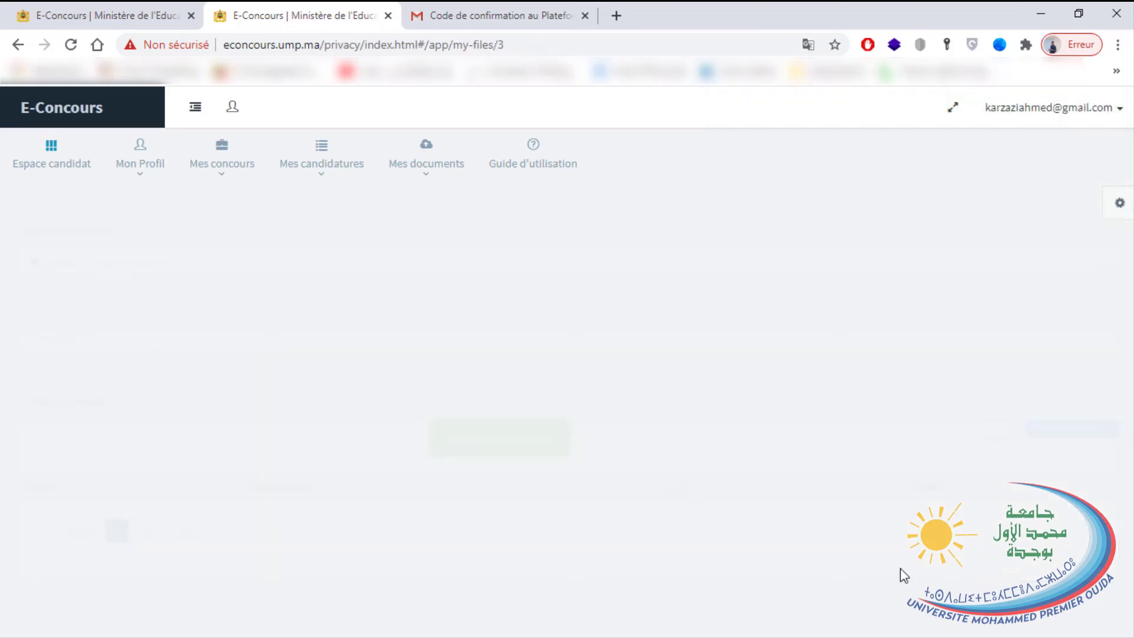
Show 20 documents per page and view the identity card and DUT,DTS,BTS,DEUG diploma PDFs.
scroll(352, 445, down, 1)
click(971, 377)
click(961, 426)
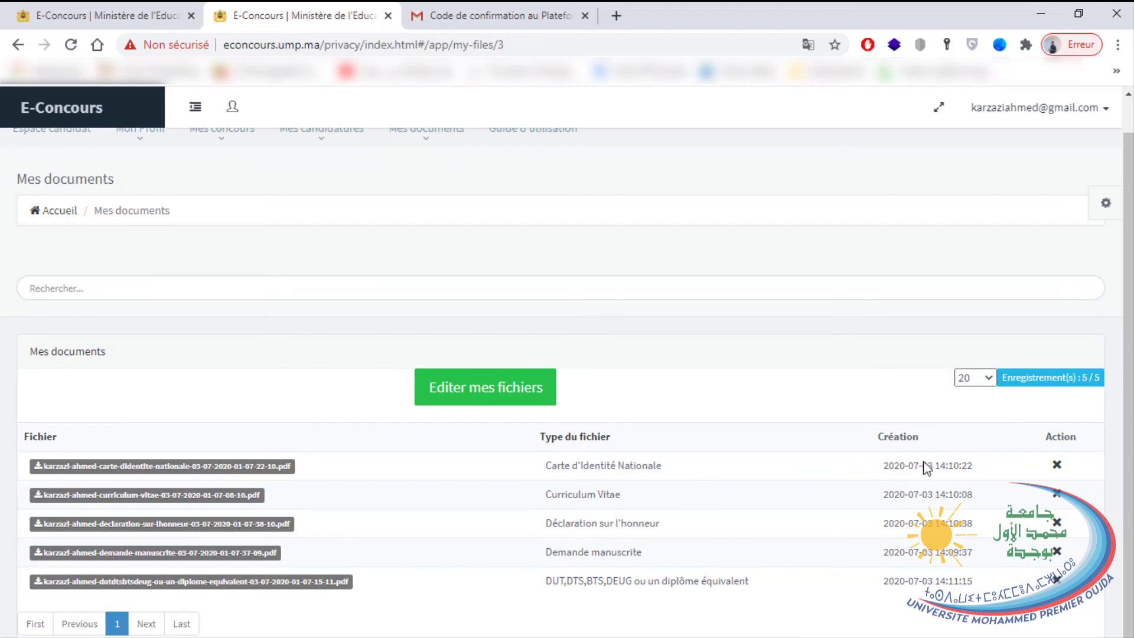
click(246, 470)
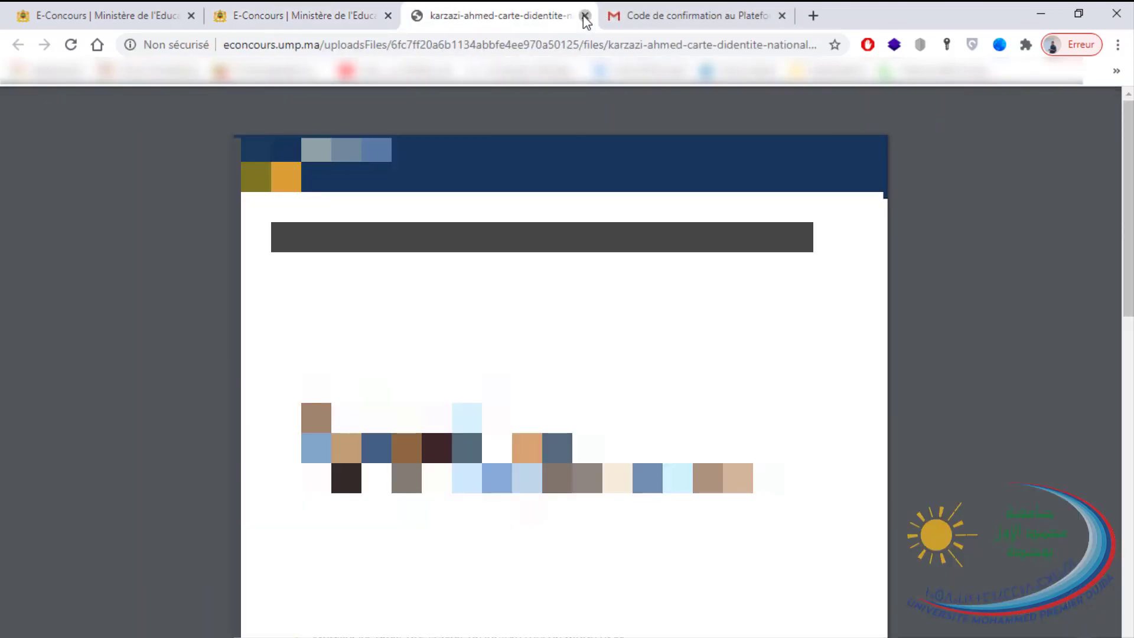
click(585, 15)
click(213, 561)
click(585, 15)
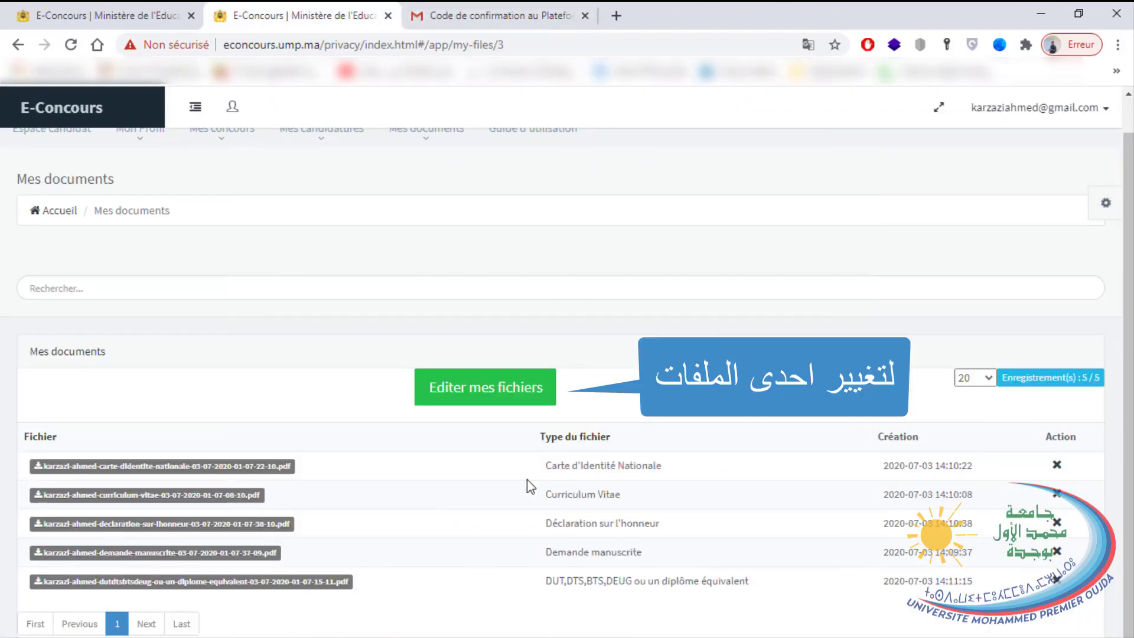
Open the attachments for editing without changing the type, then go to the profile page.
click(481, 394)
click(451, 453)
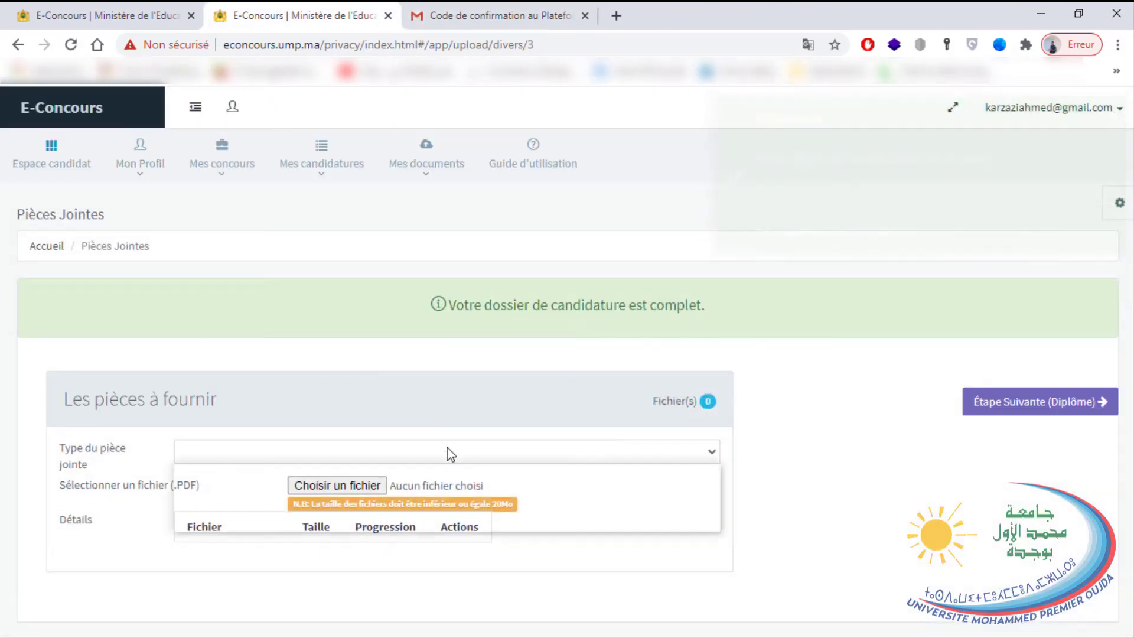
click(377, 538)
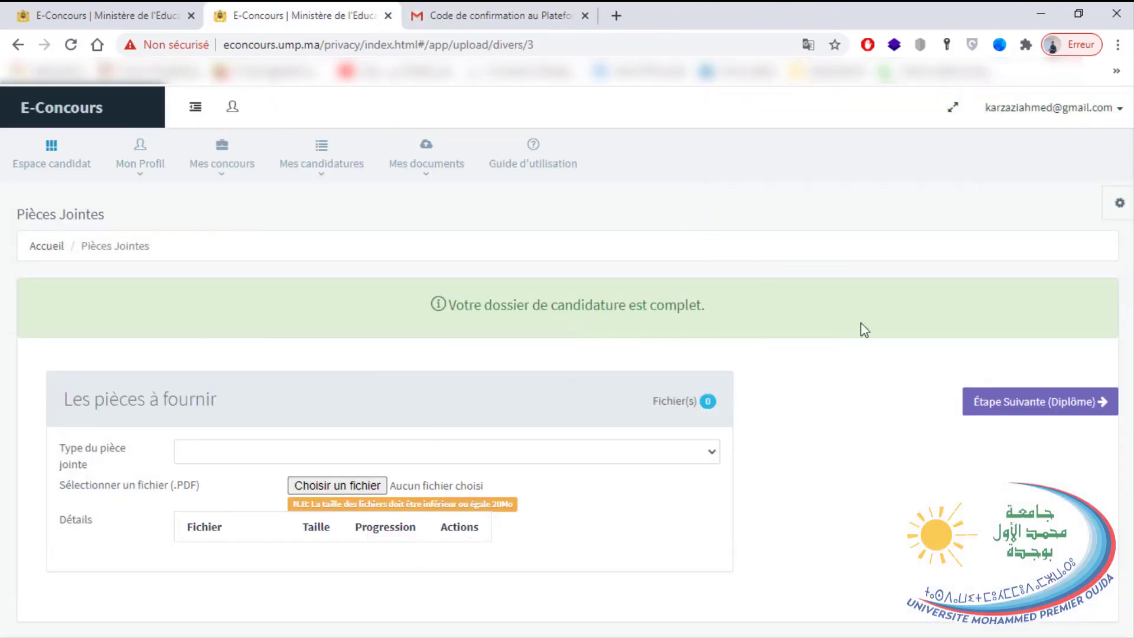
click(144, 158)
Browse the Mon Profil, Mes concours, Mes candidatures and documents pages.
scroll(567, 355, down, 2)
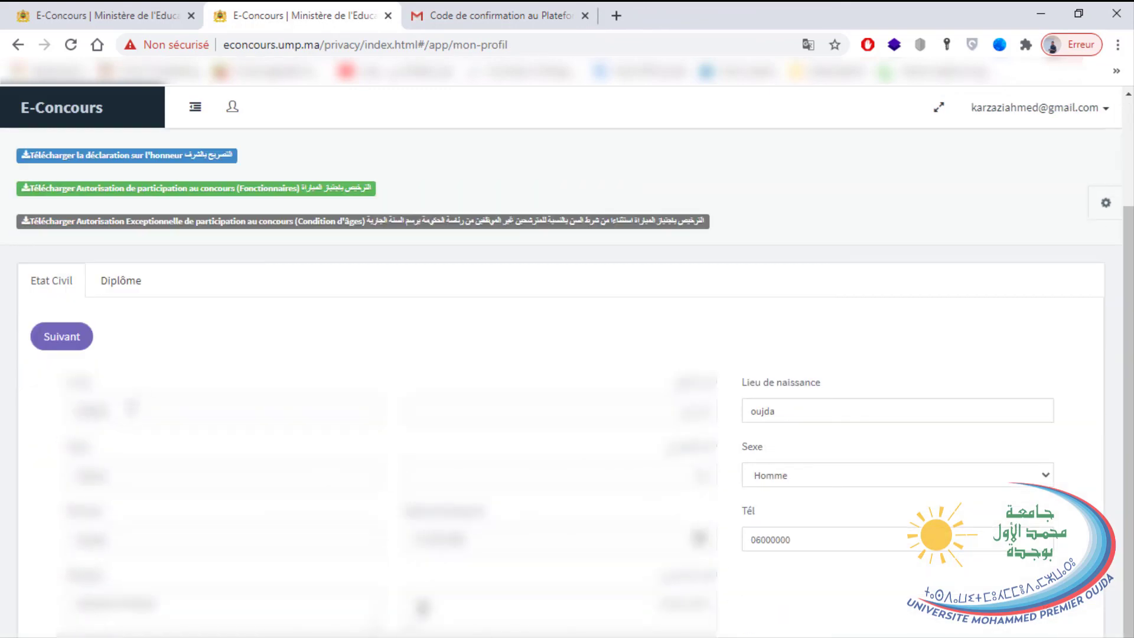
scroll(195, 197, up, 2)
click(222, 154)
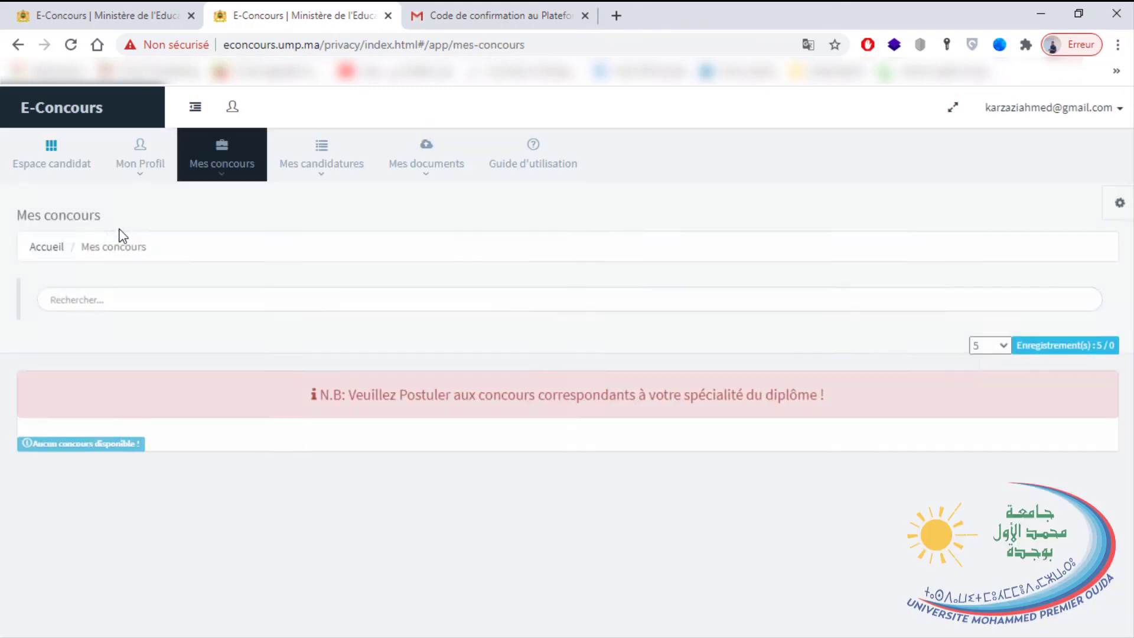
click(321, 170)
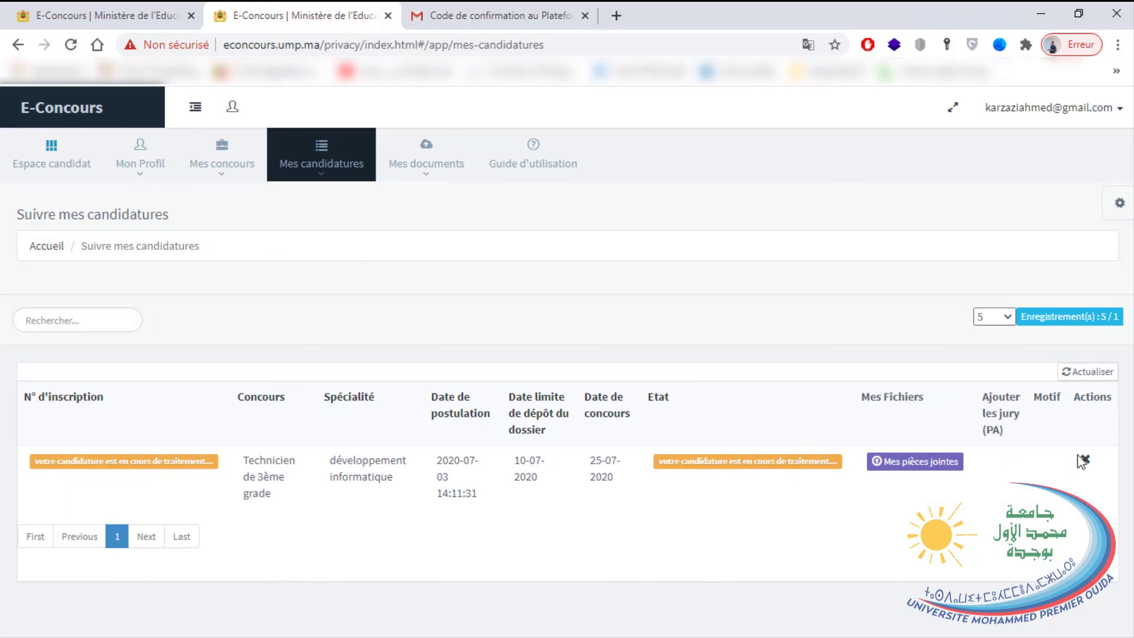
click(428, 155)
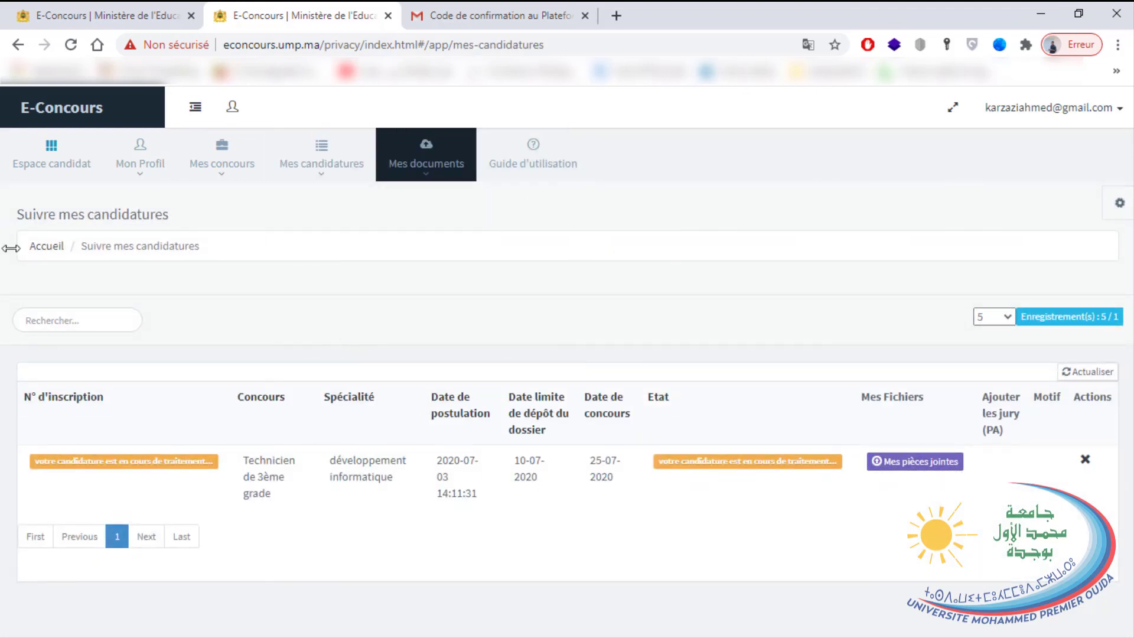
View the Initialiser le mot de passe page from the account menu, then sign out.
click(1025, 114)
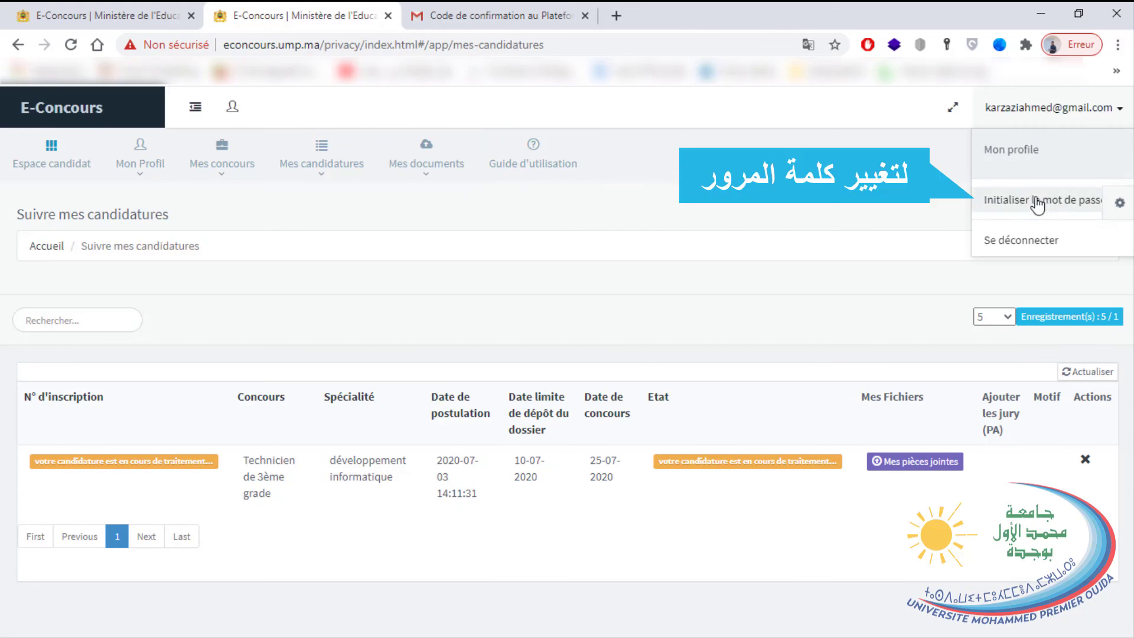
click(1016, 205)
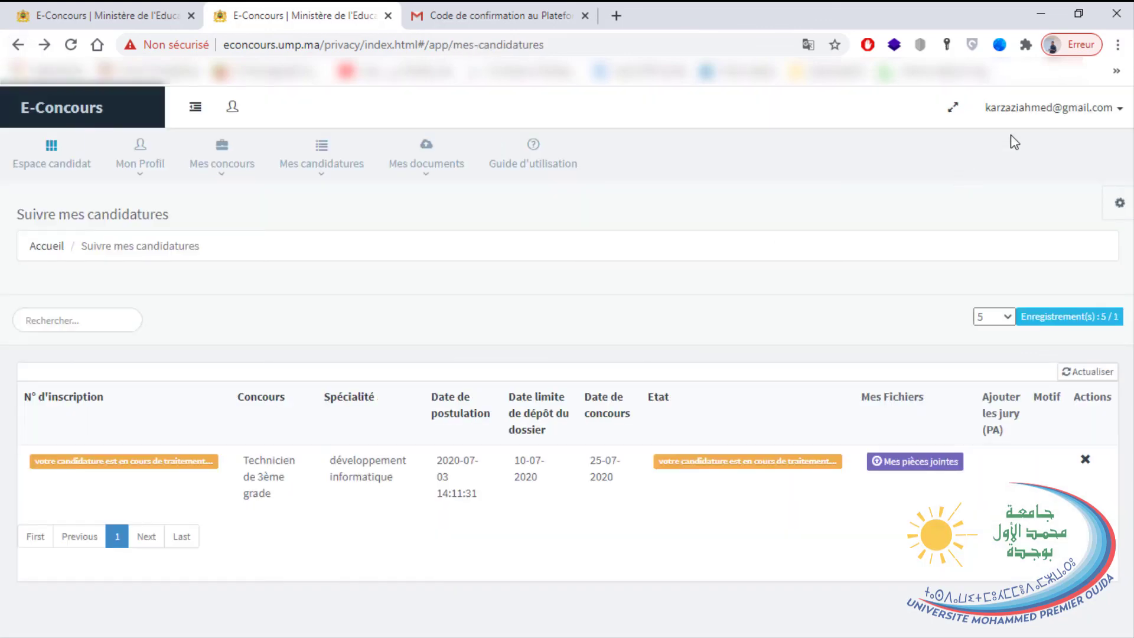
click(1026, 114)
click(1019, 240)
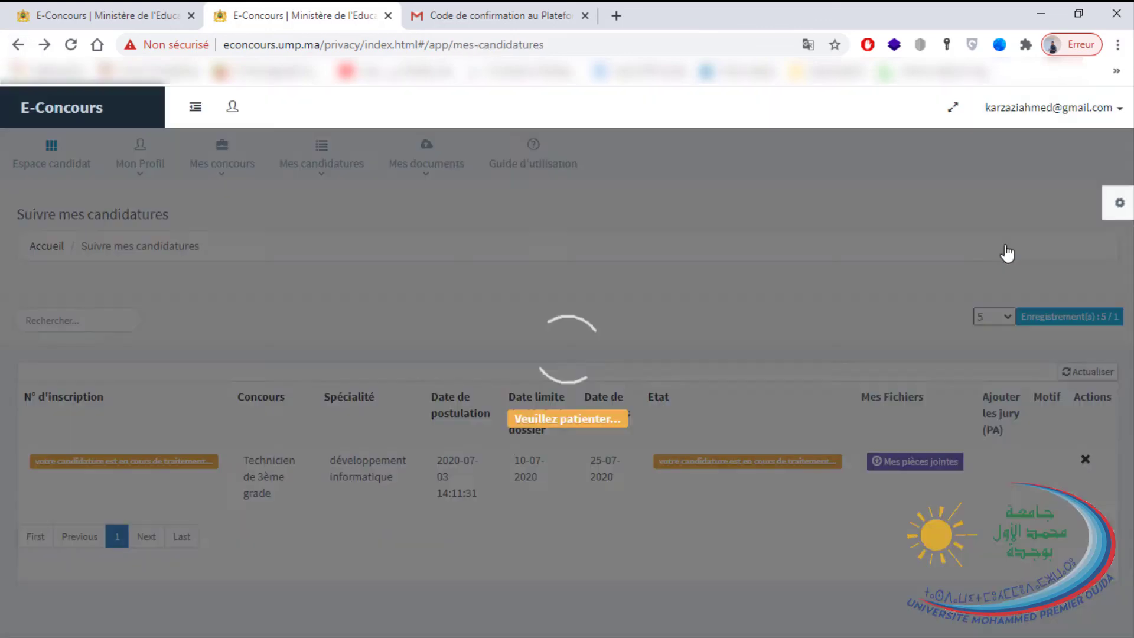